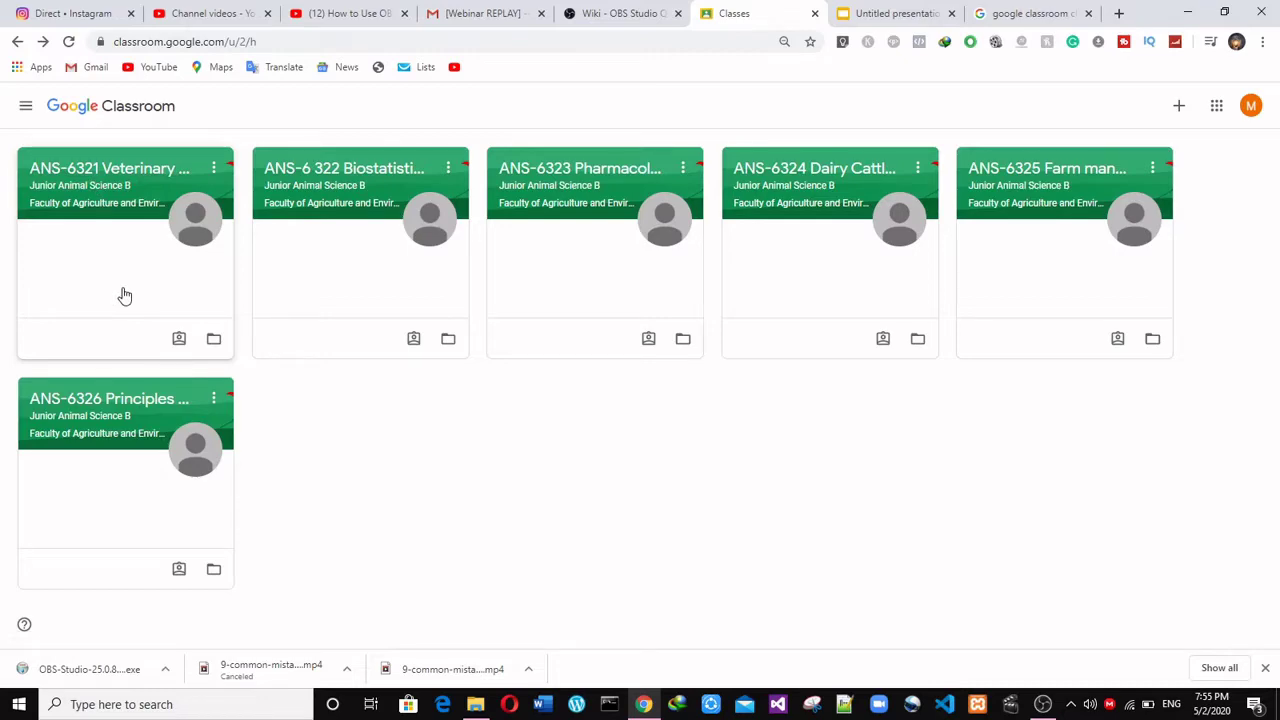
Step: Open the ANS-6321 Veterinary Clinical diagnosis class and consult the steps listed in the presentation before returning to the class
click(108, 178)
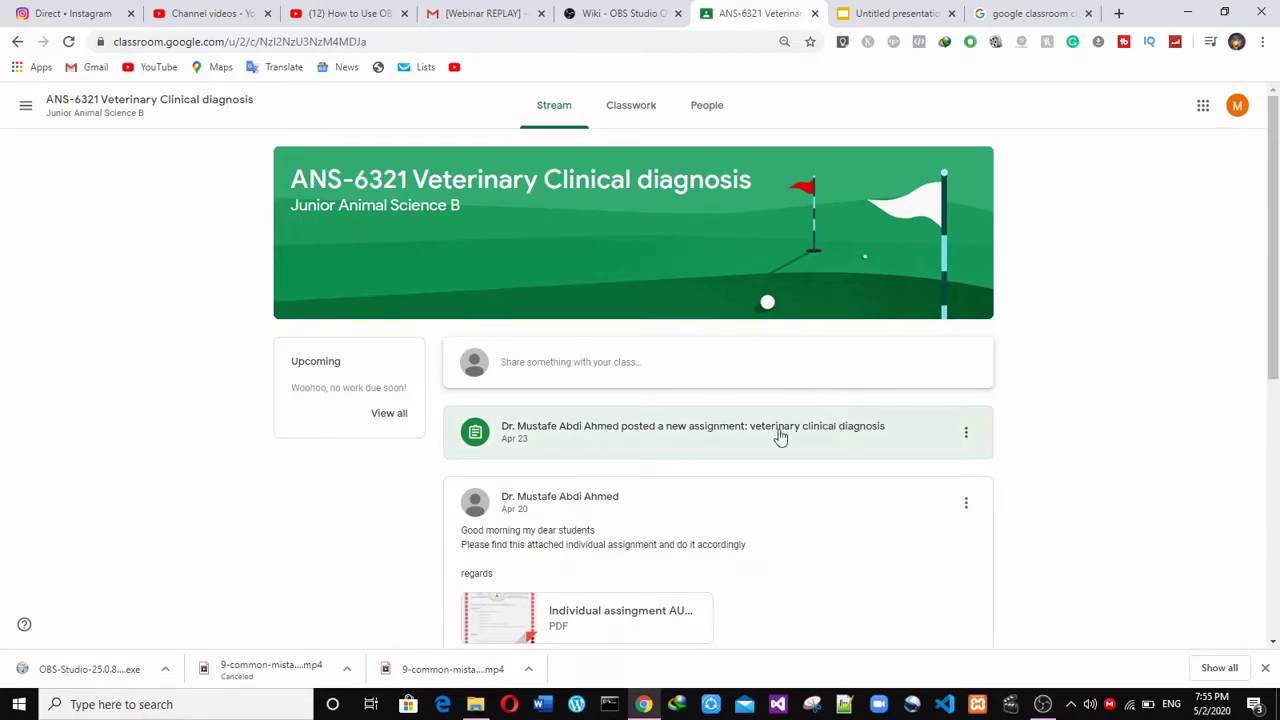
click(898, 12)
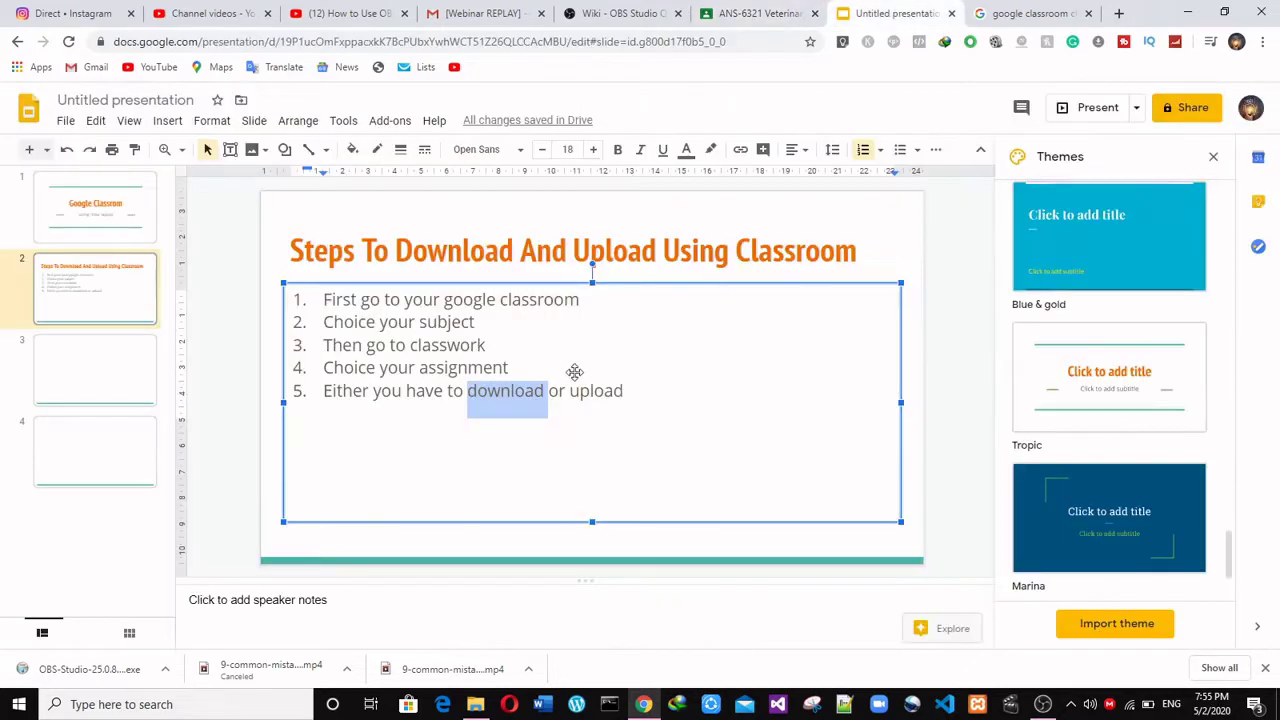
click(500, 326)
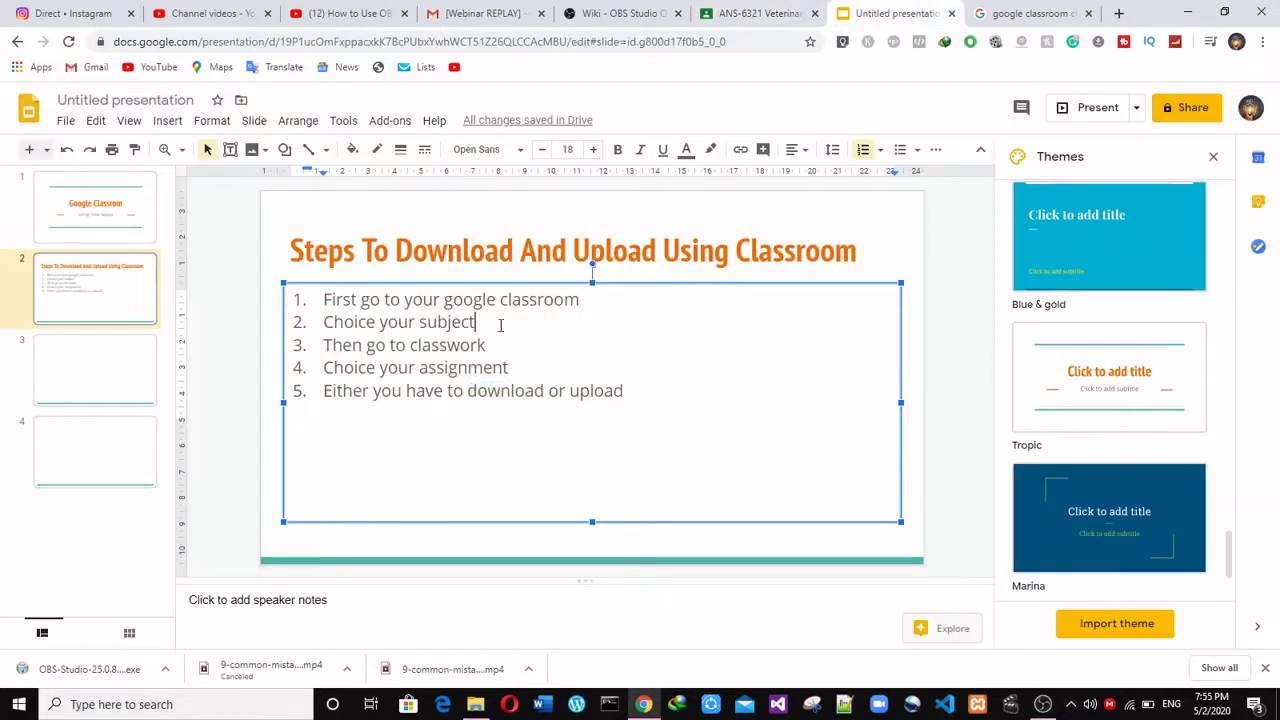
click(765, 12)
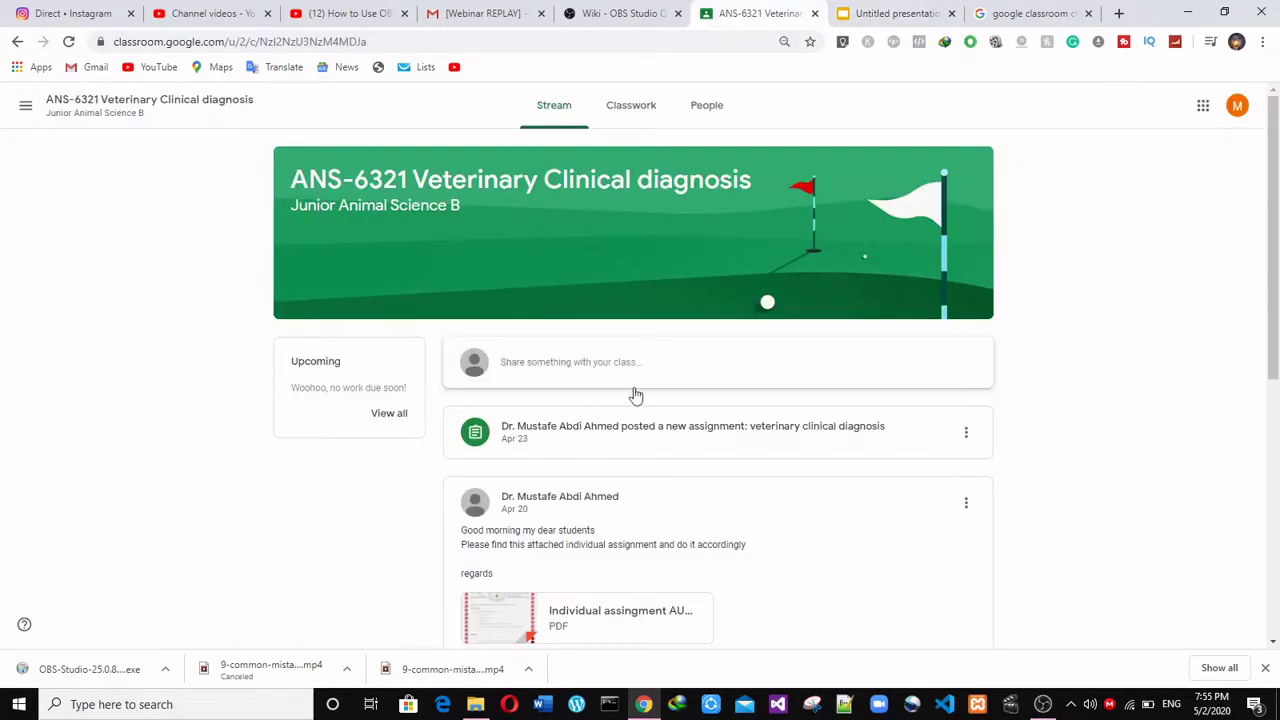
Step: Open the full view of the veterinary clinical diagnosis assignment from the class's classwork
click(622, 118)
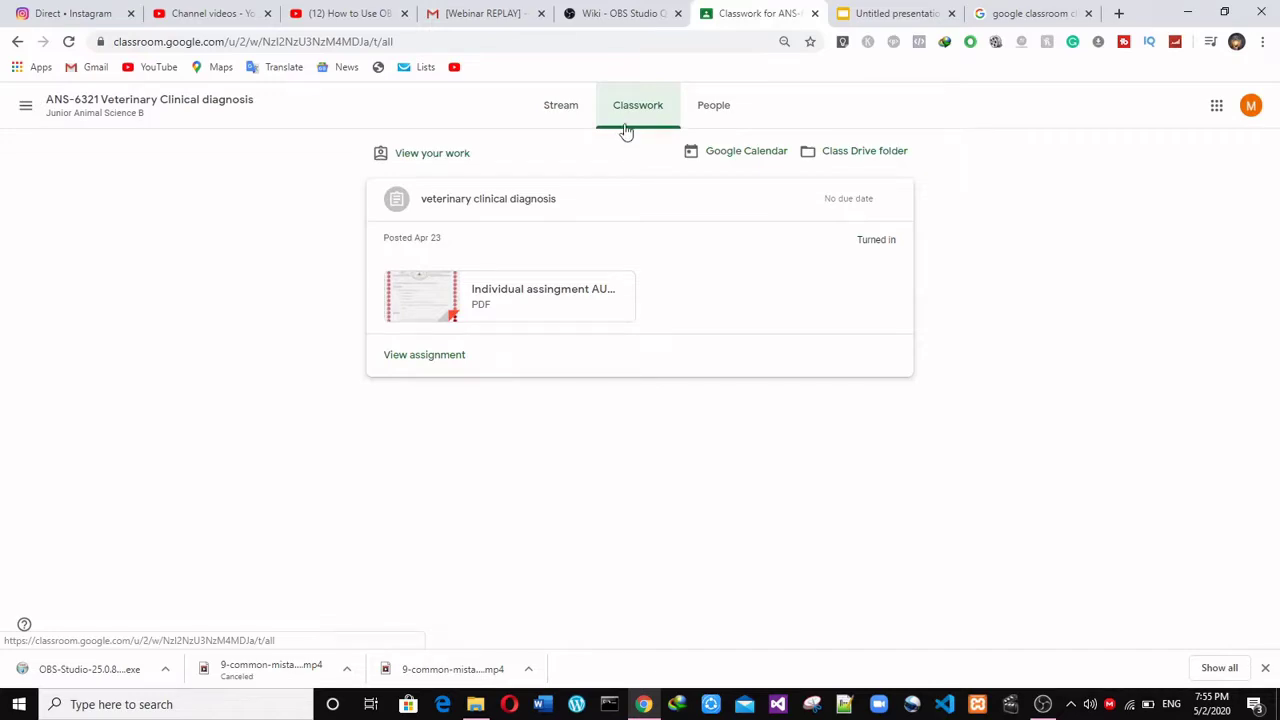
click(488, 203)
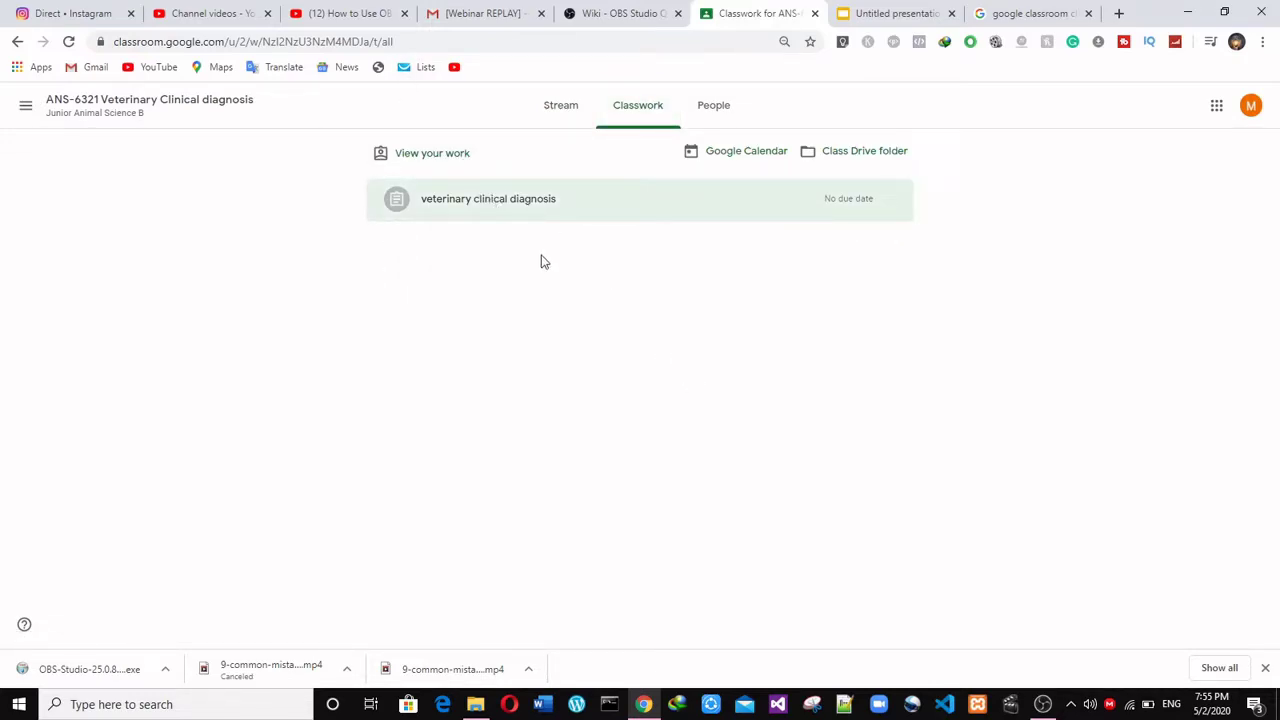
click(490, 208)
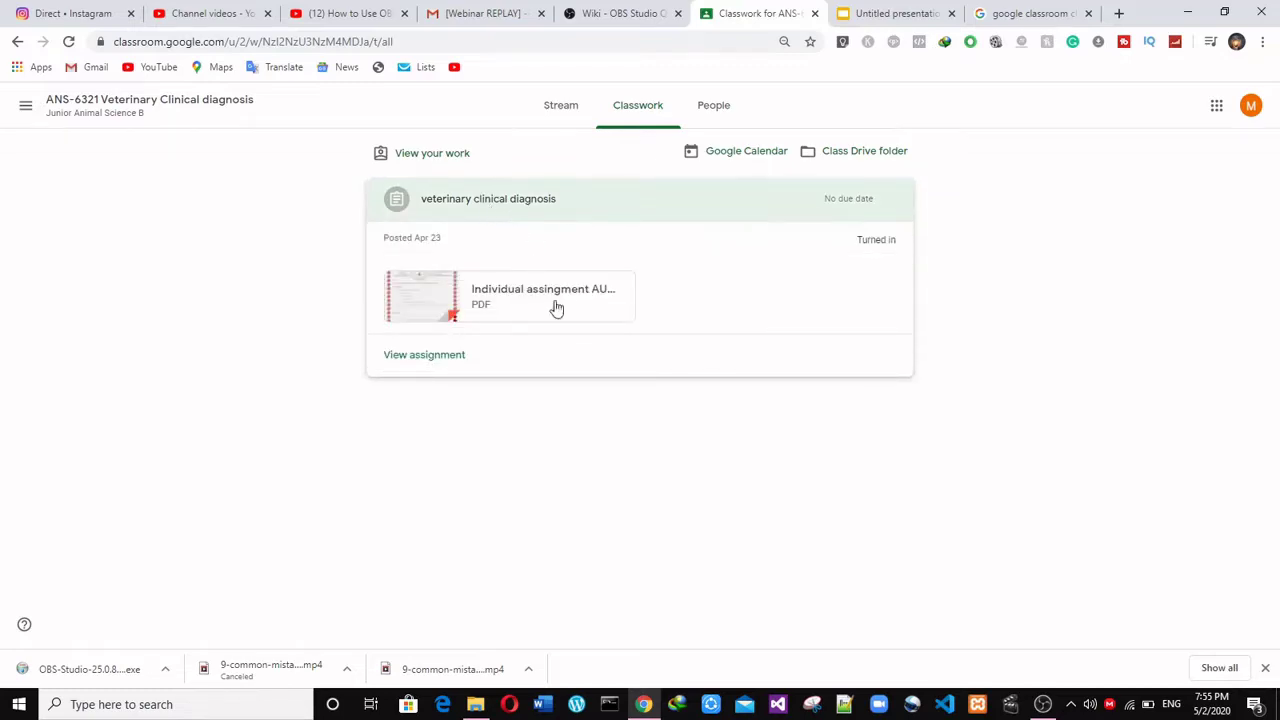
click(430, 355)
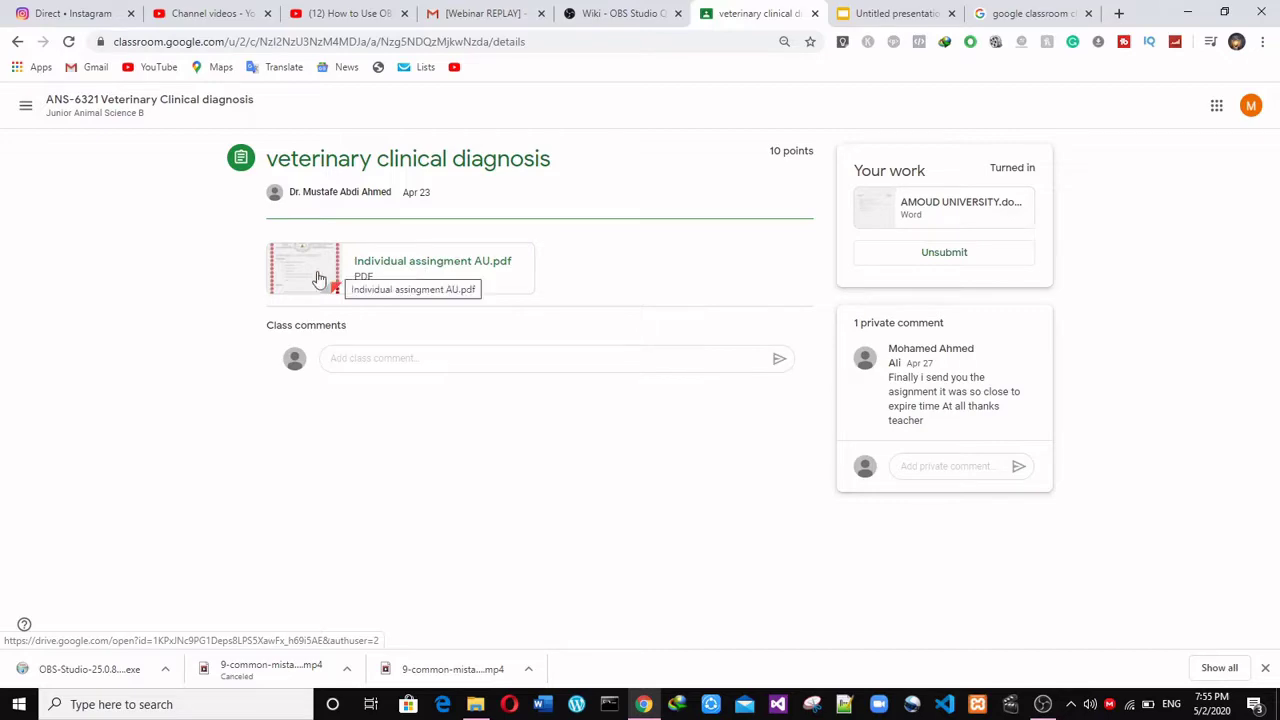
Step: Open the attached Individual assingment AU.pdf, read it through and bring up its printable version
click(408, 265)
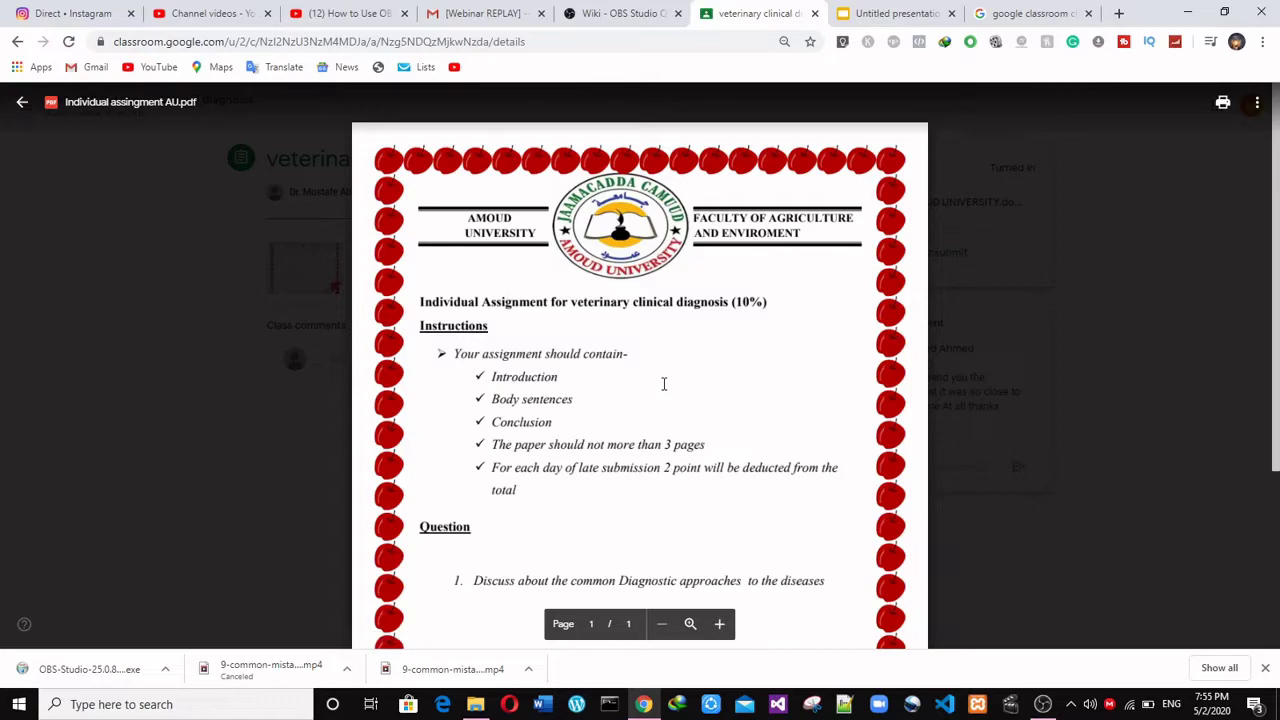
scroll(640, 385, down, 5)
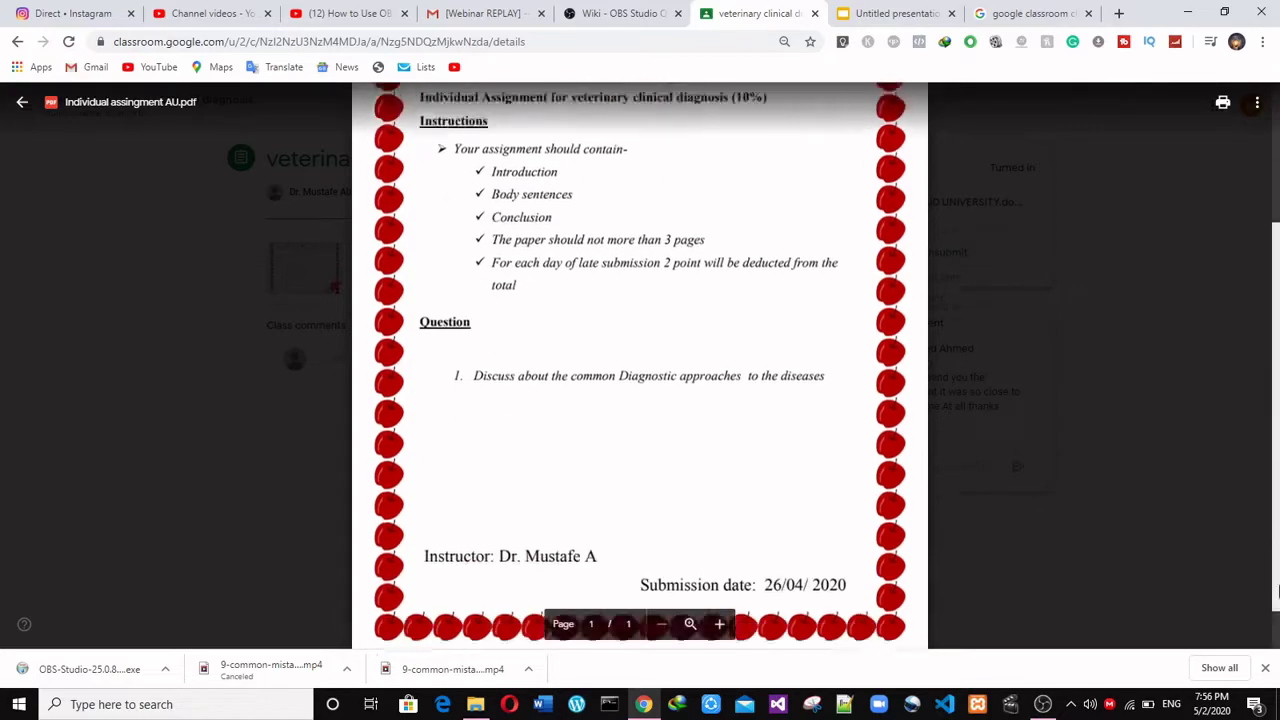
scroll(640, 385, up, 5)
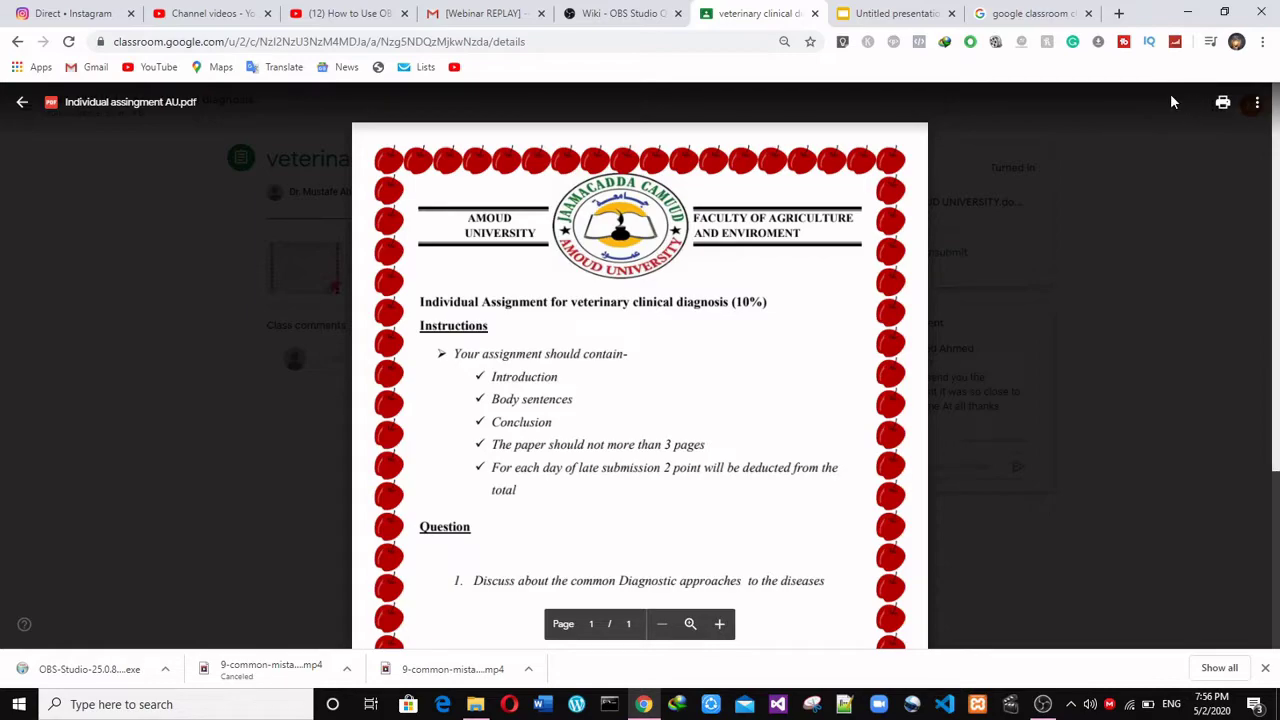
click(1222, 106)
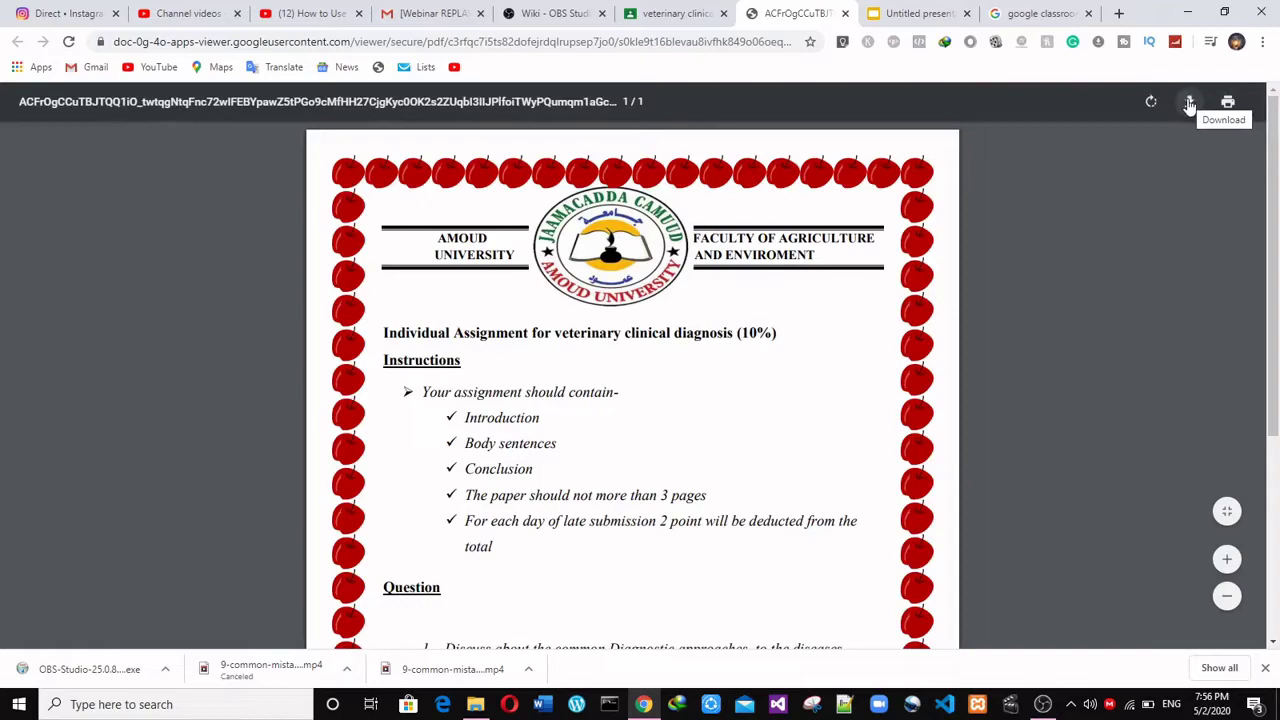
Step: Download the assignment PDF into the DBMS folder on the Desktop under the file name tijaabo123
click(1189, 104)
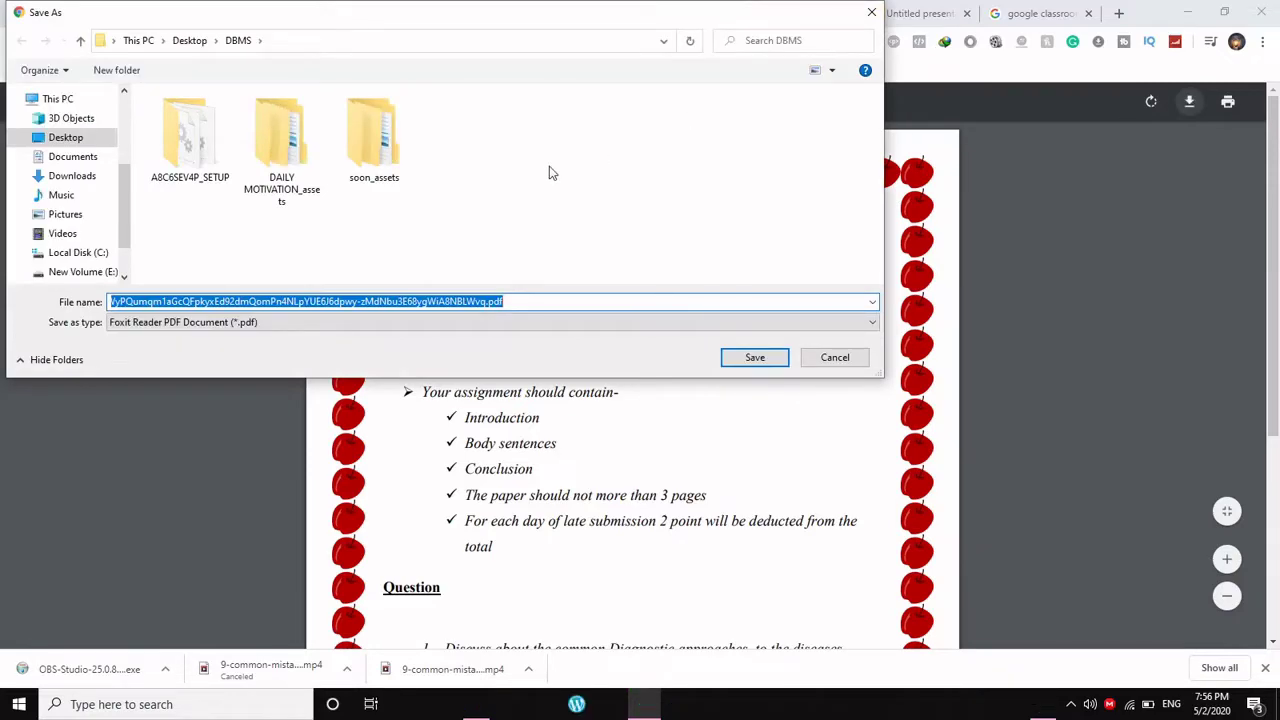
click(83, 143)
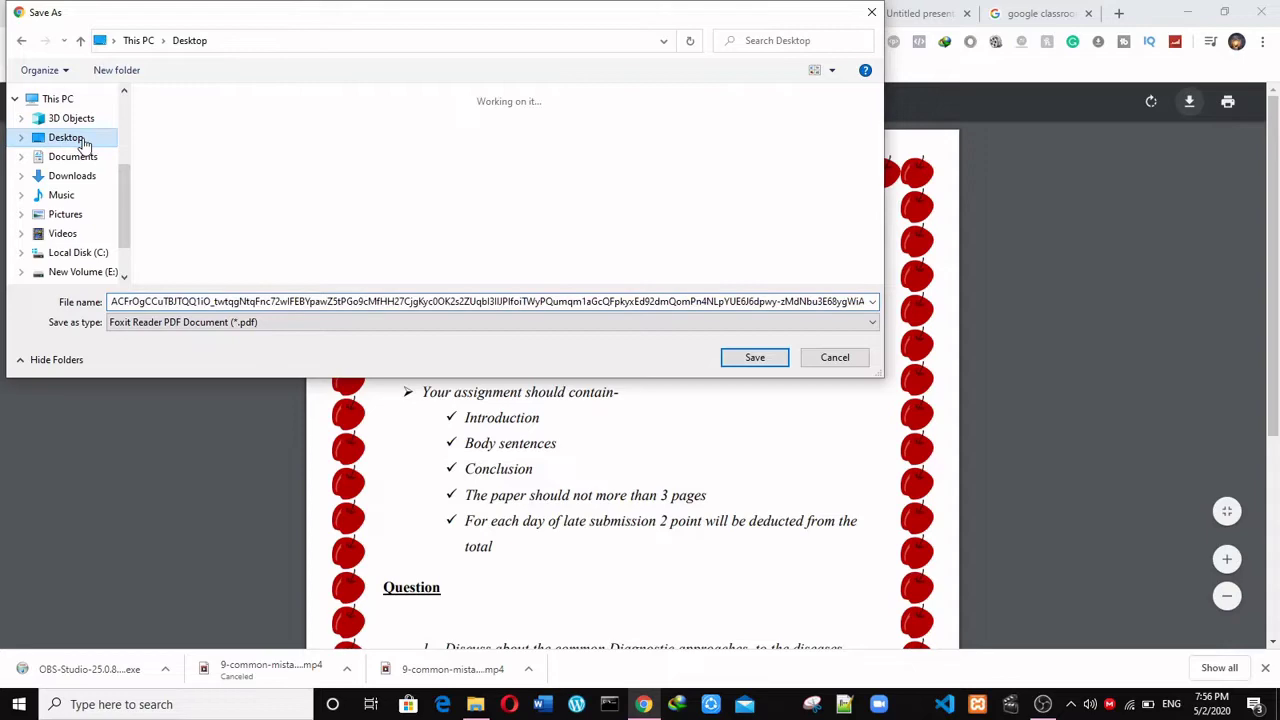
click(250, 138)
double_click(250, 138)
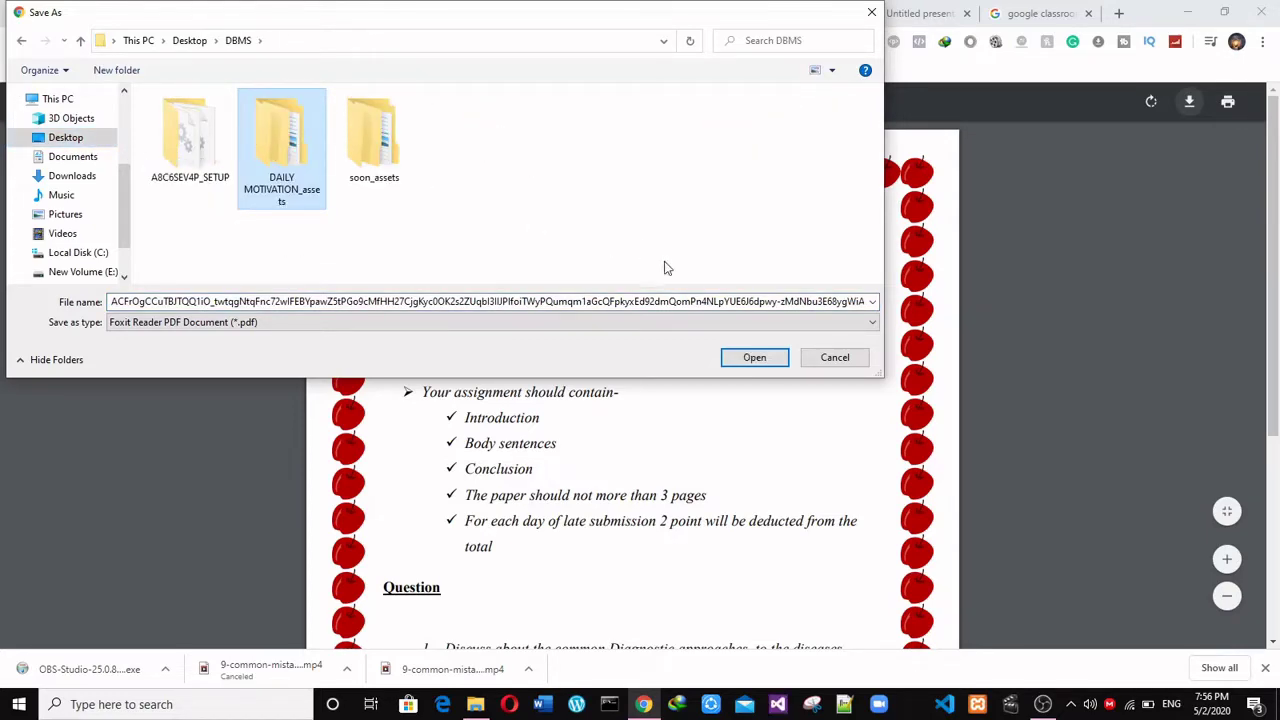
double_click(668, 302)
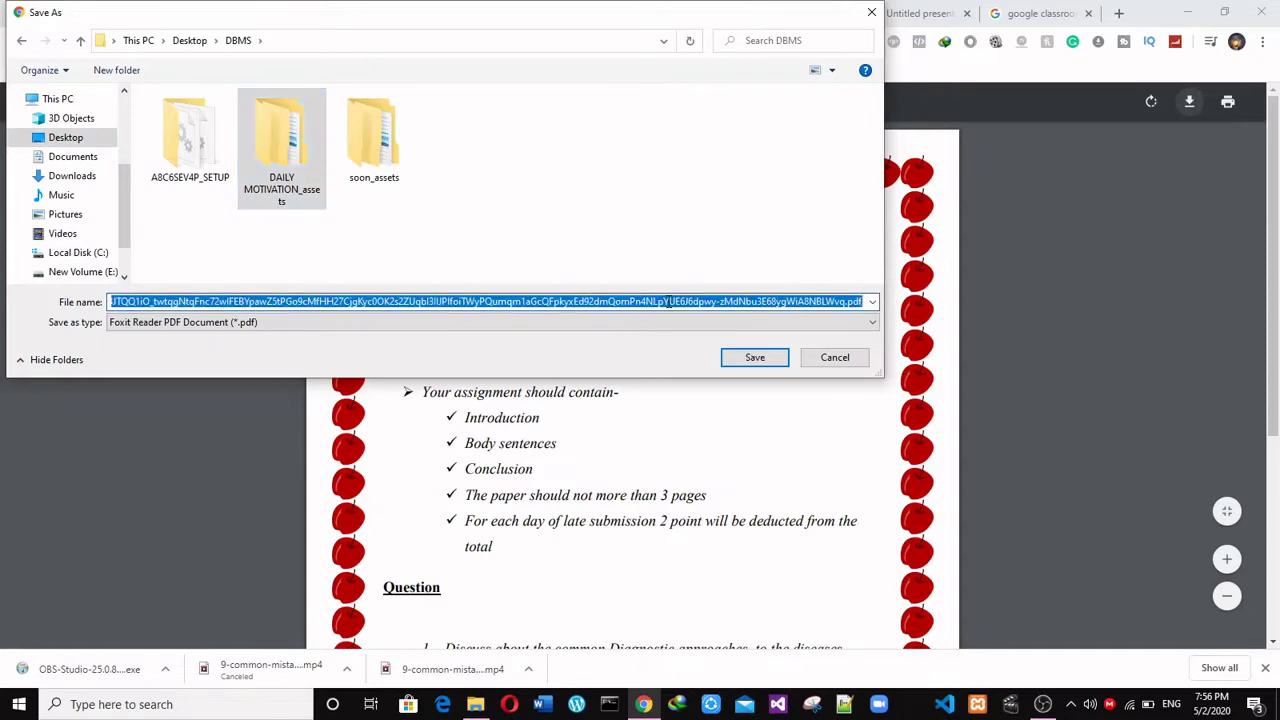
text(tijaab)
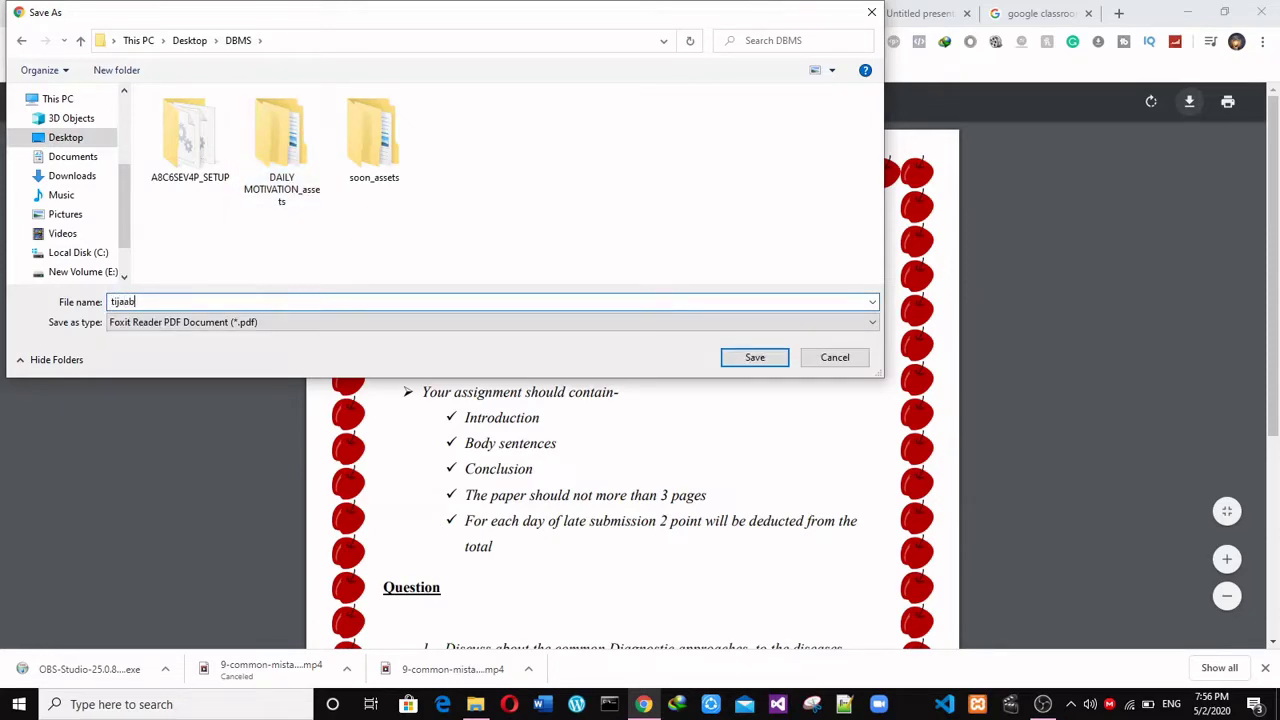
text(o123)
click(752, 358)
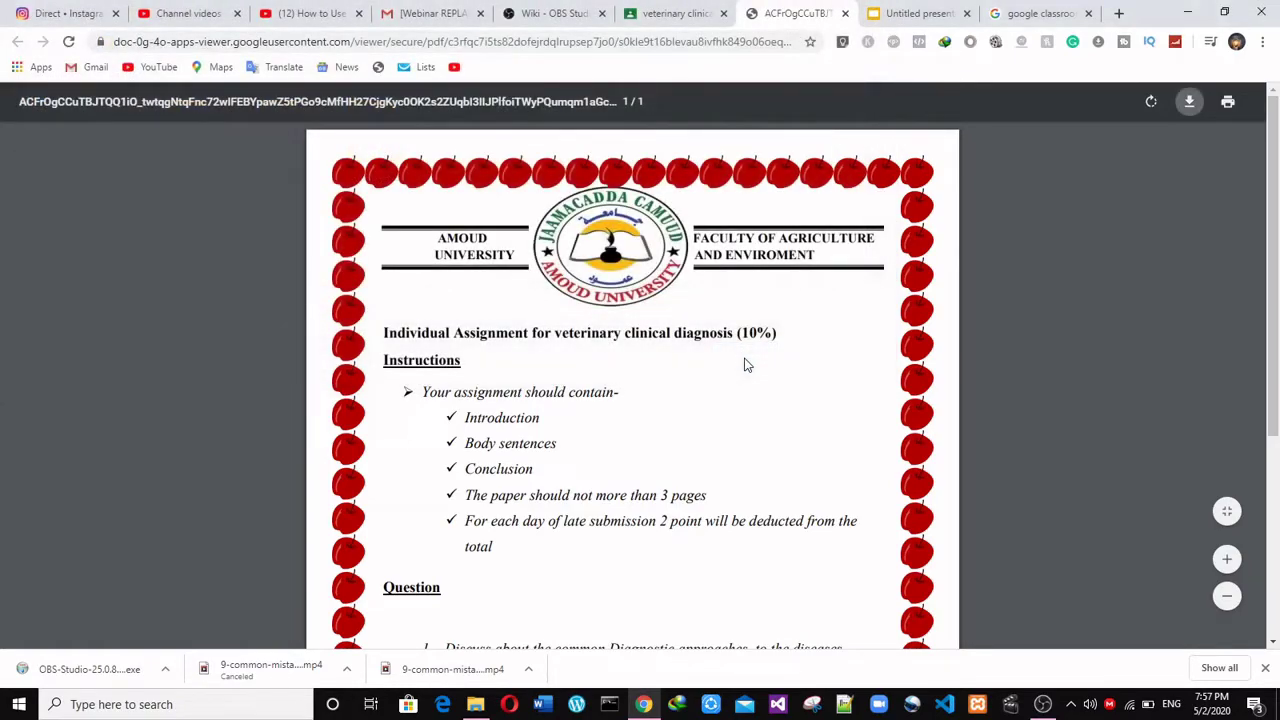
Step: Switch to File Explorer and locate the downloaded tijaabo123.pdf in the DBMS folder
click(476, 704)
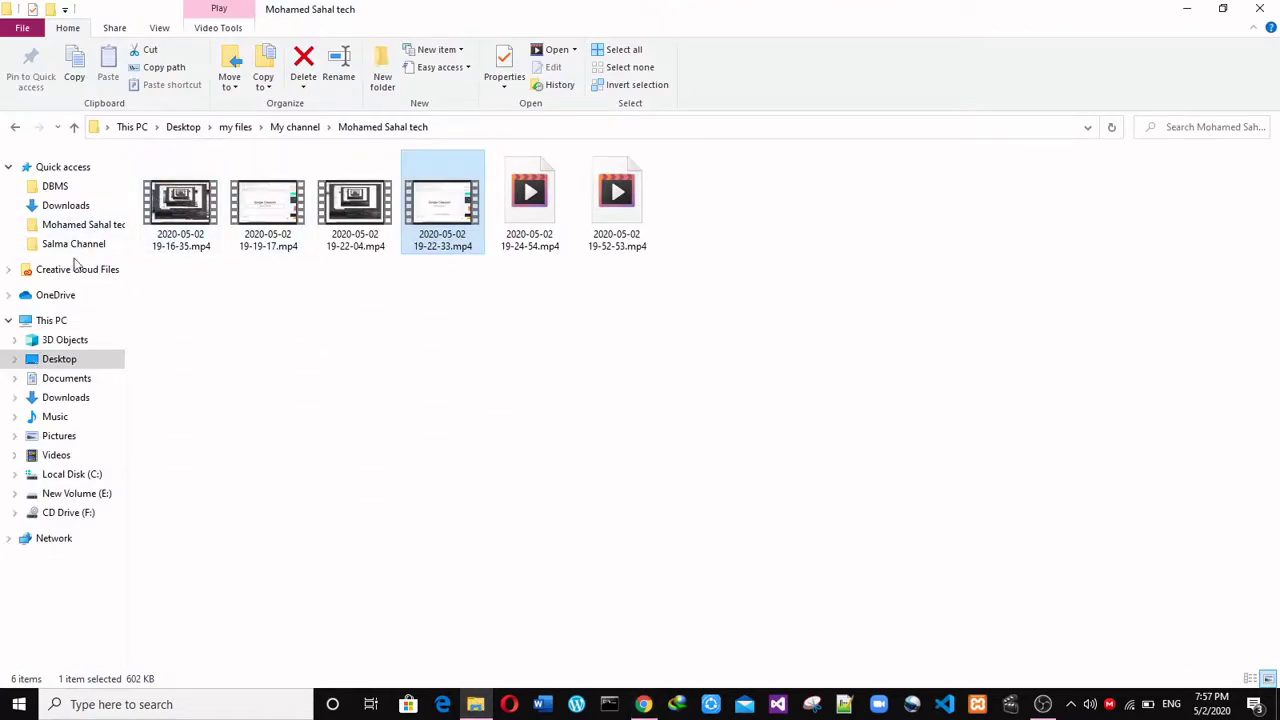
click(63, 187)
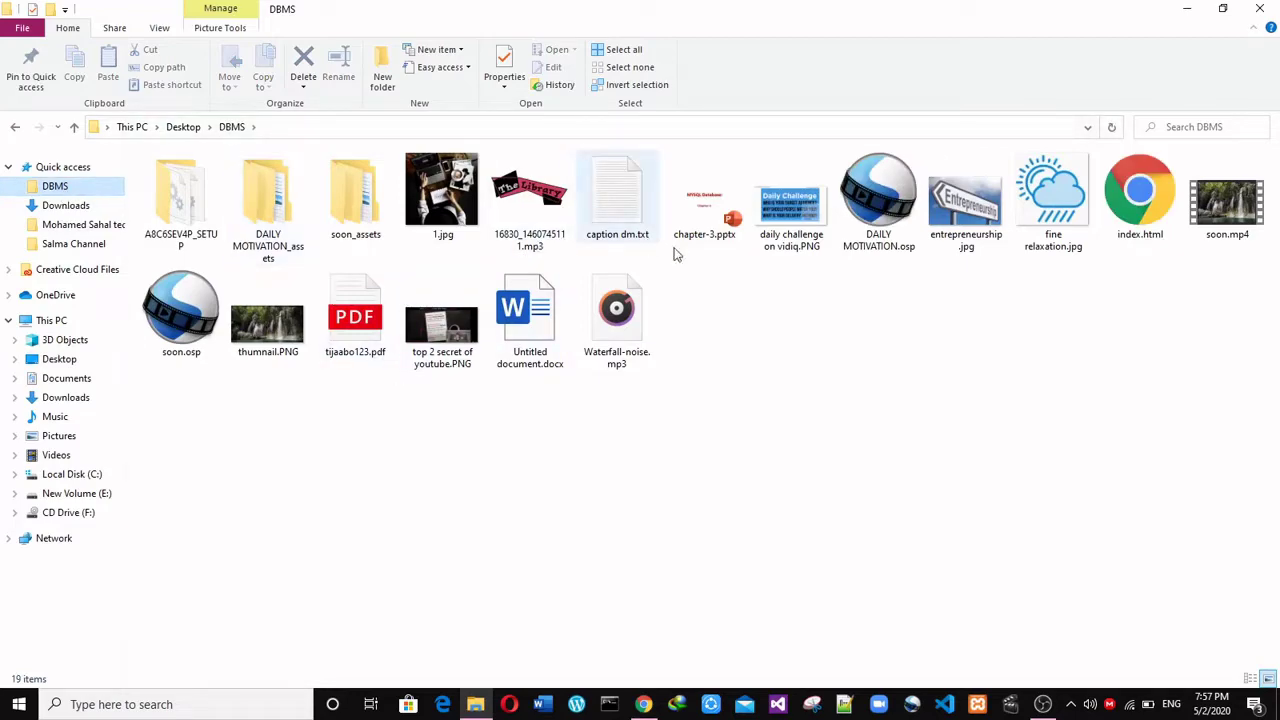
click(343, 362)
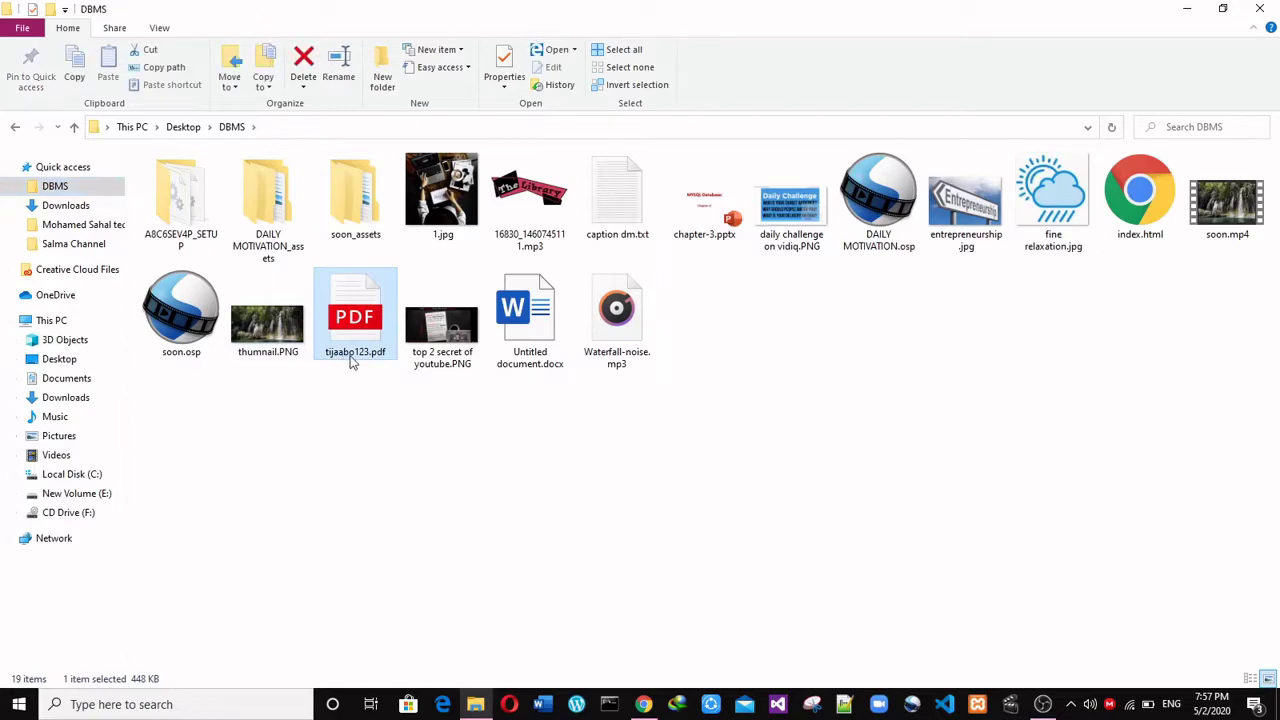
Step: Switch back to Google Classroom in Chrome, close the PDF preview and return to the list of classes
click(643, 704)
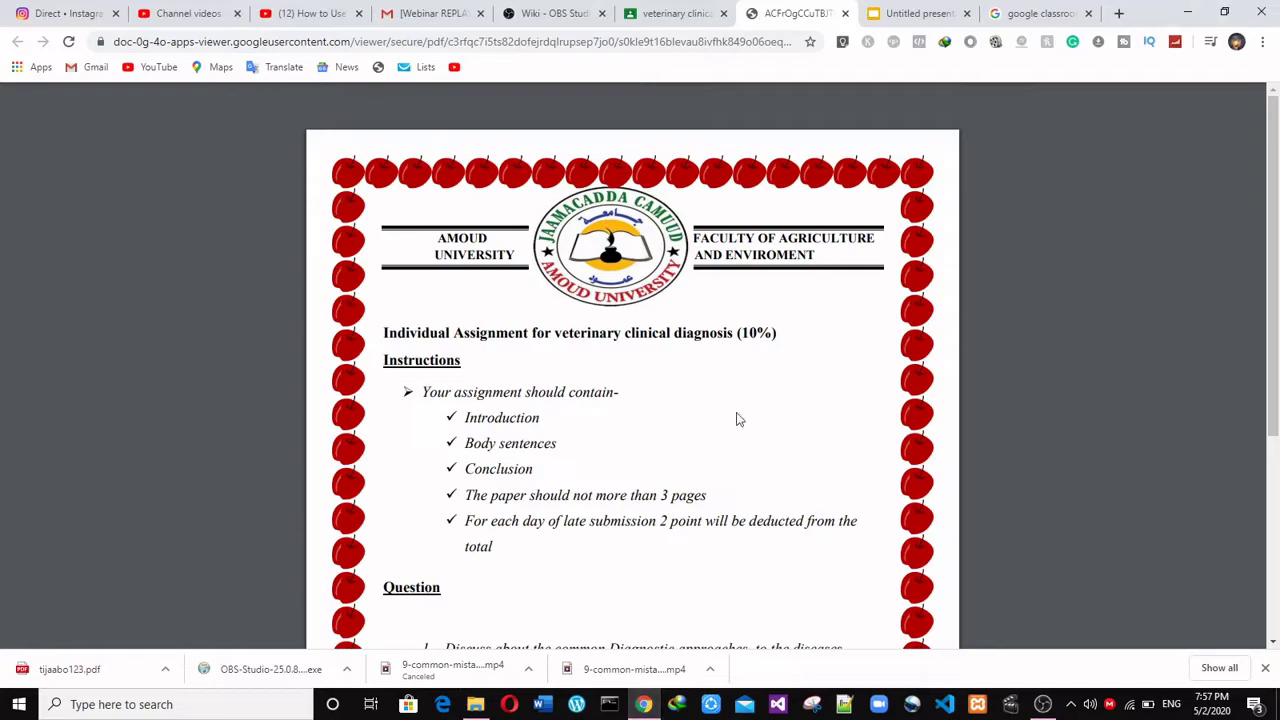
click(672, 13)
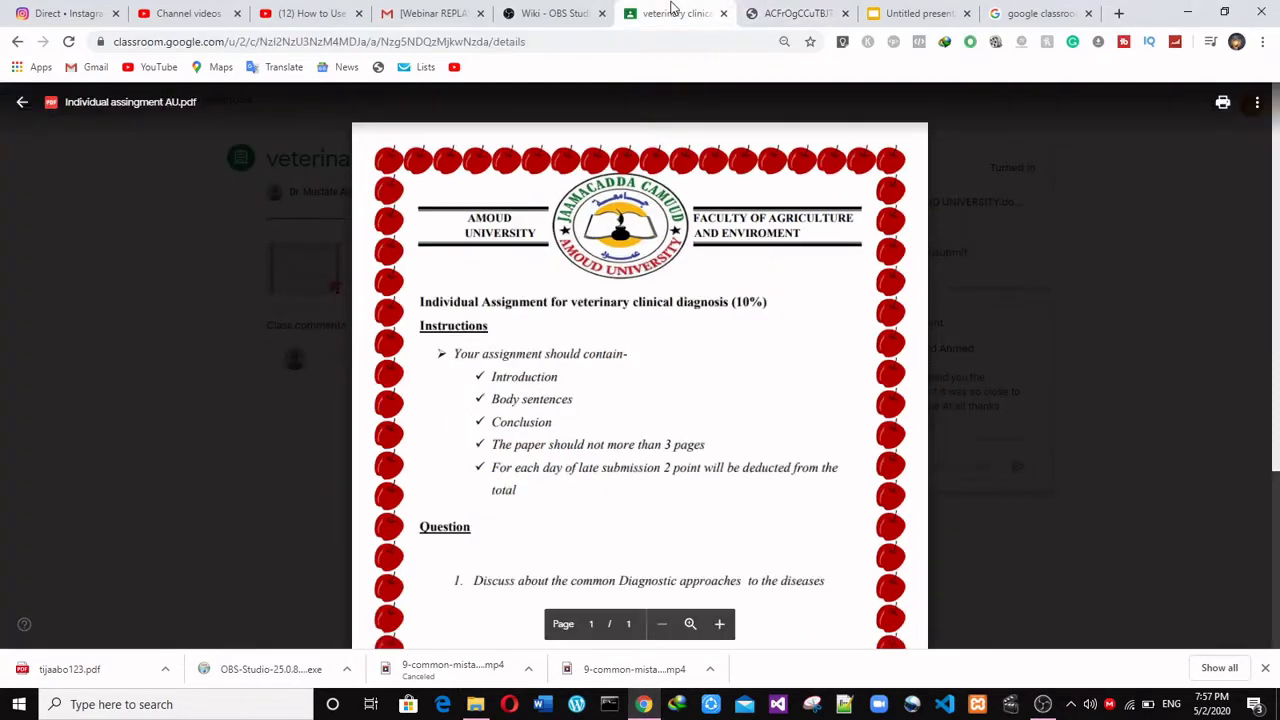
click(157, 261)
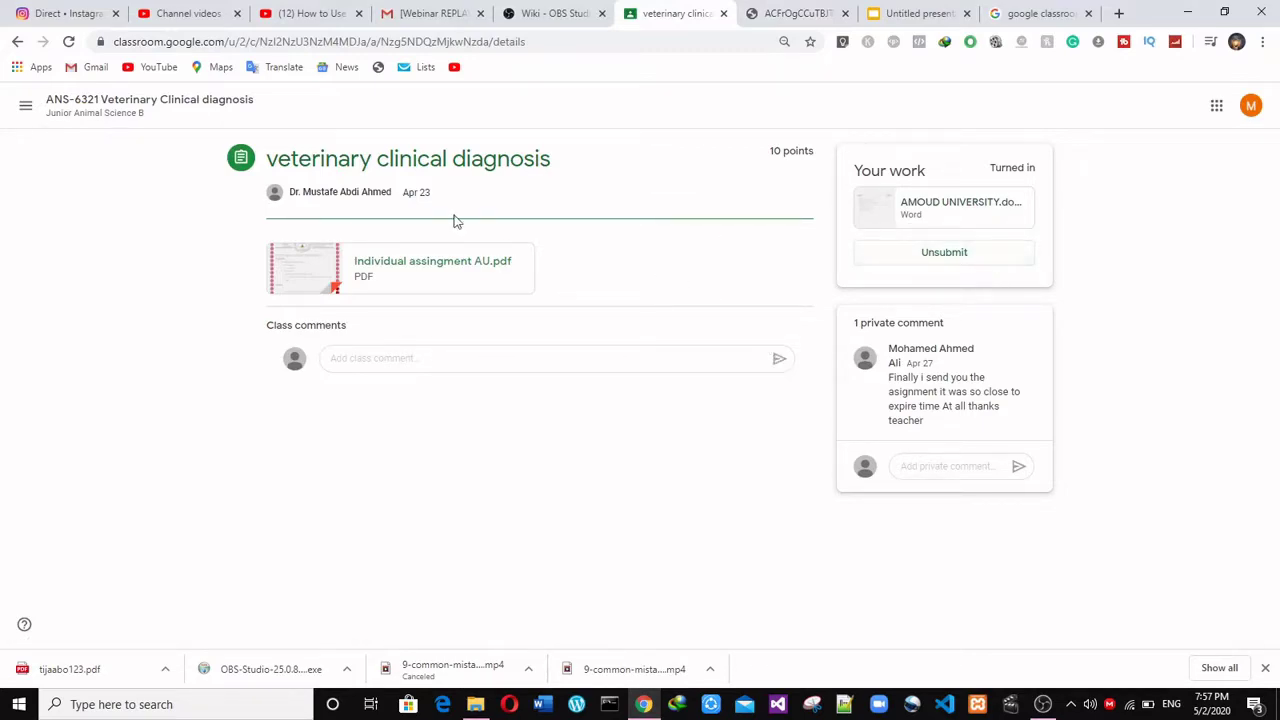
click(20, 42)
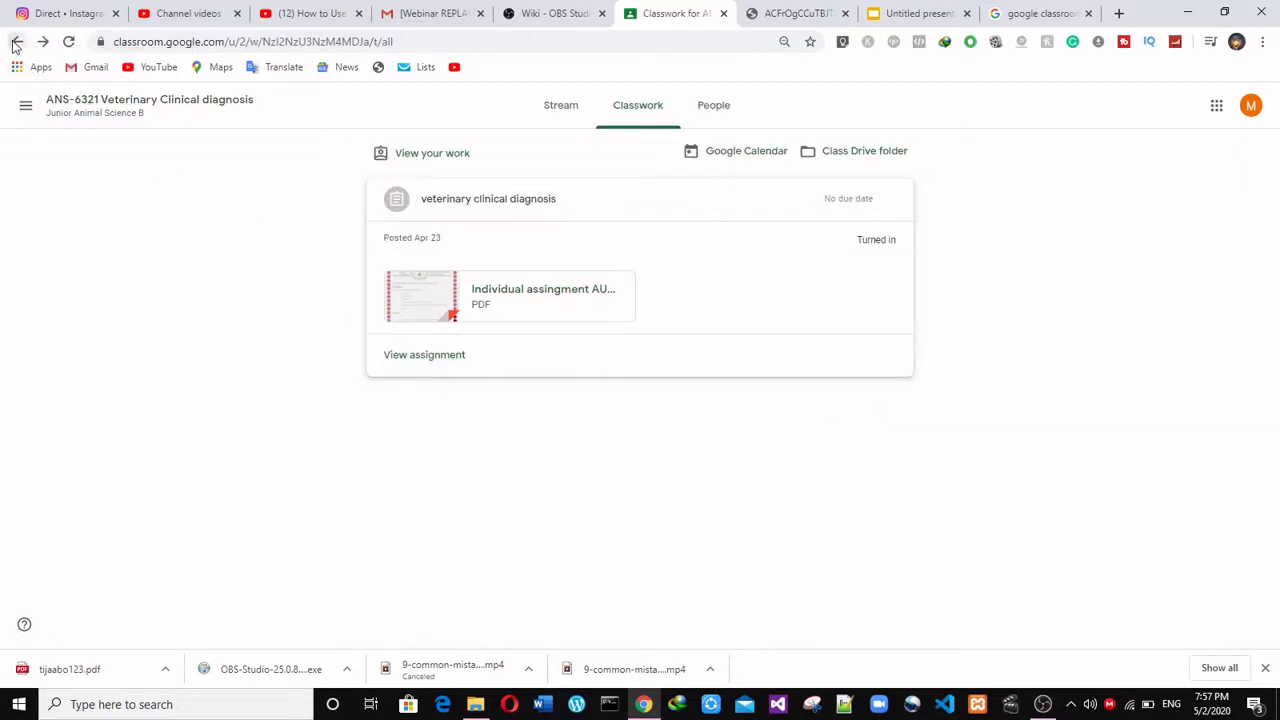
click(16, 42)
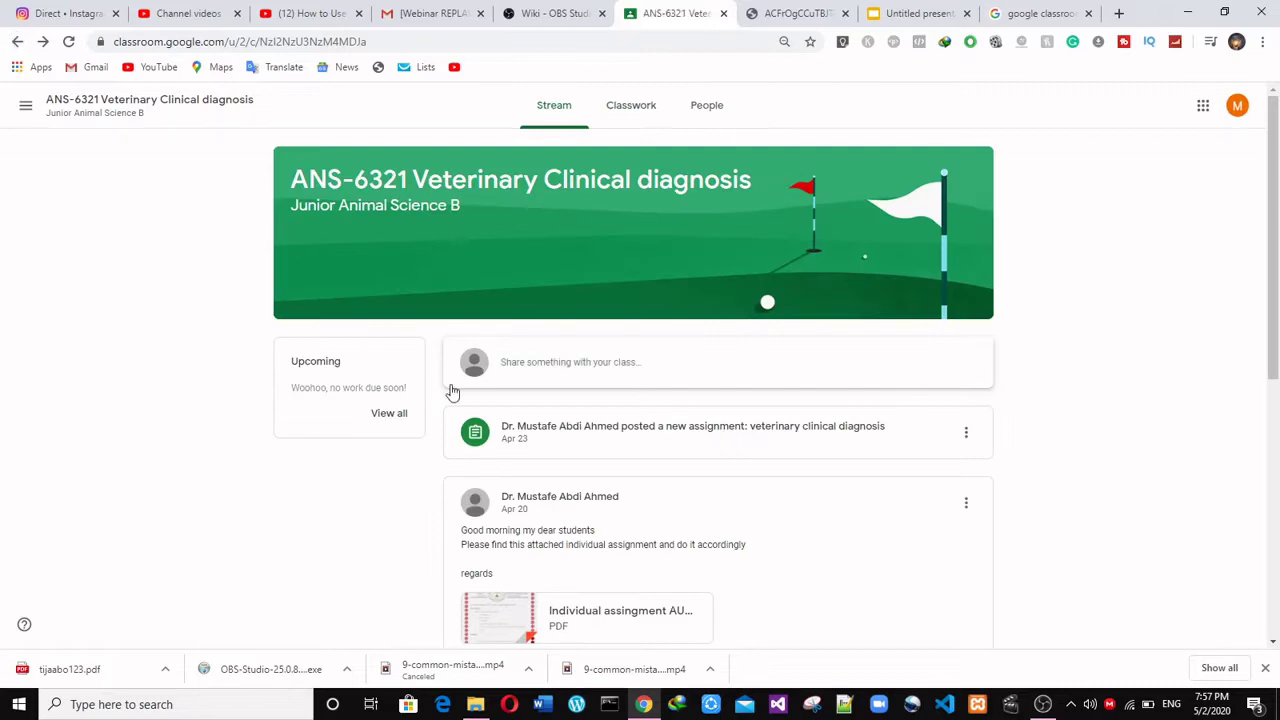
click(10, 38)
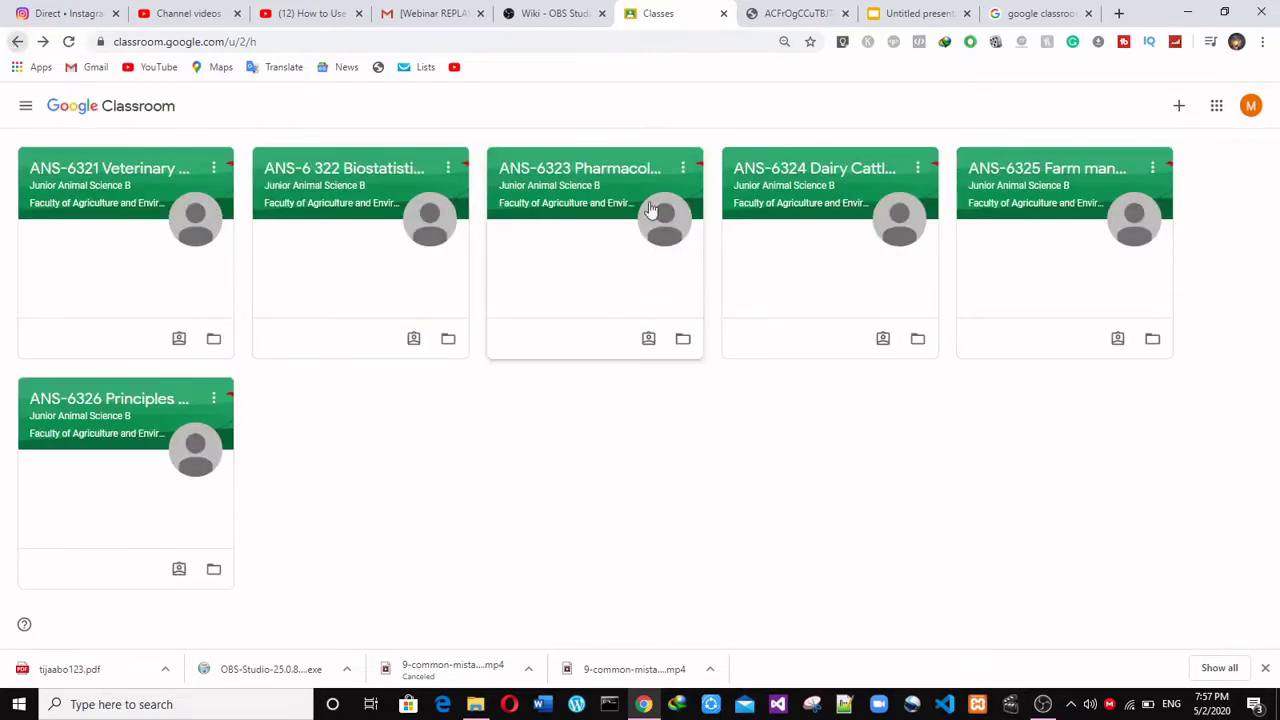
Step: Open the full view of the Individual assignment in the ANS-6326 Principles of Agricultural Extension classwork, checking its submission status
click(137, 404)
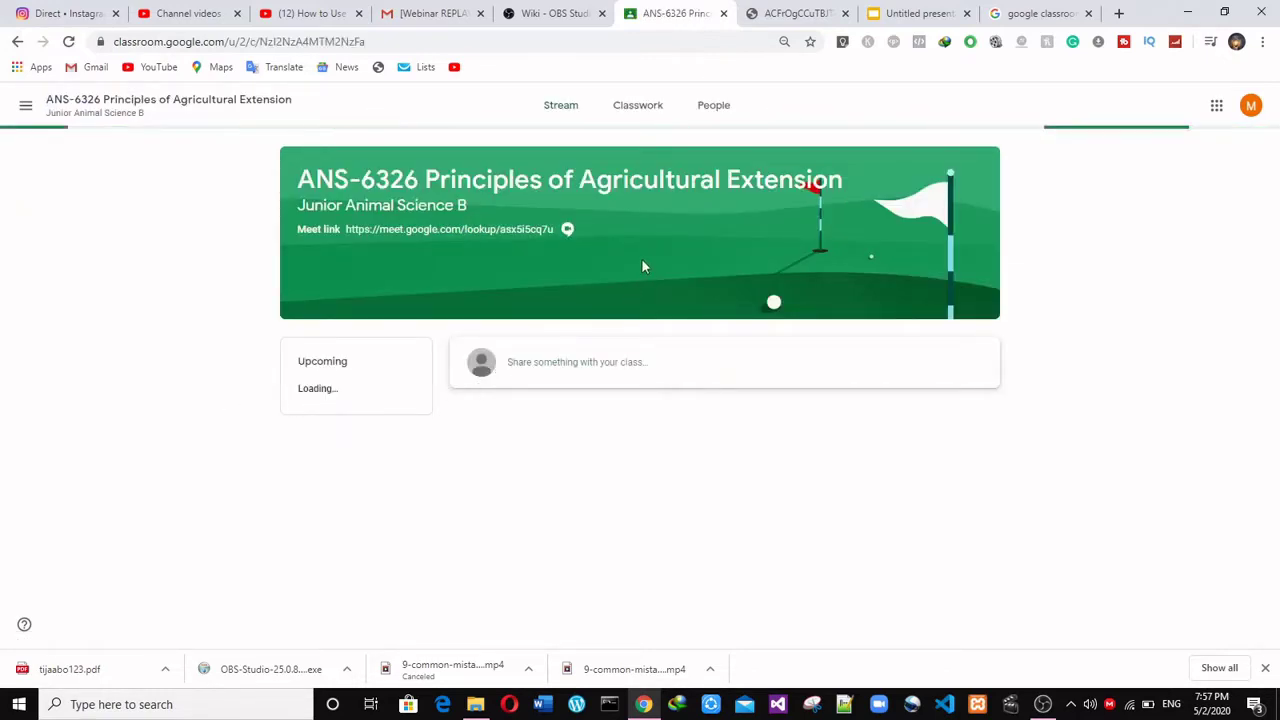
click(657, 119)
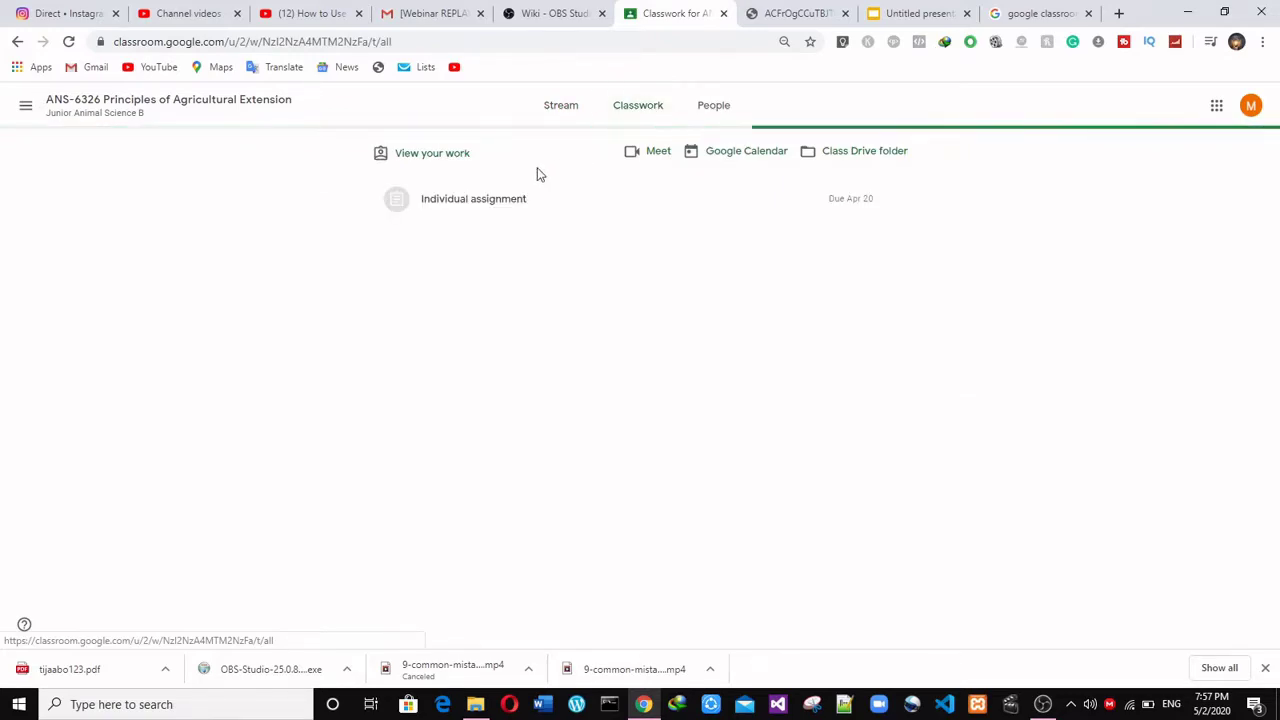
click(490, 204)
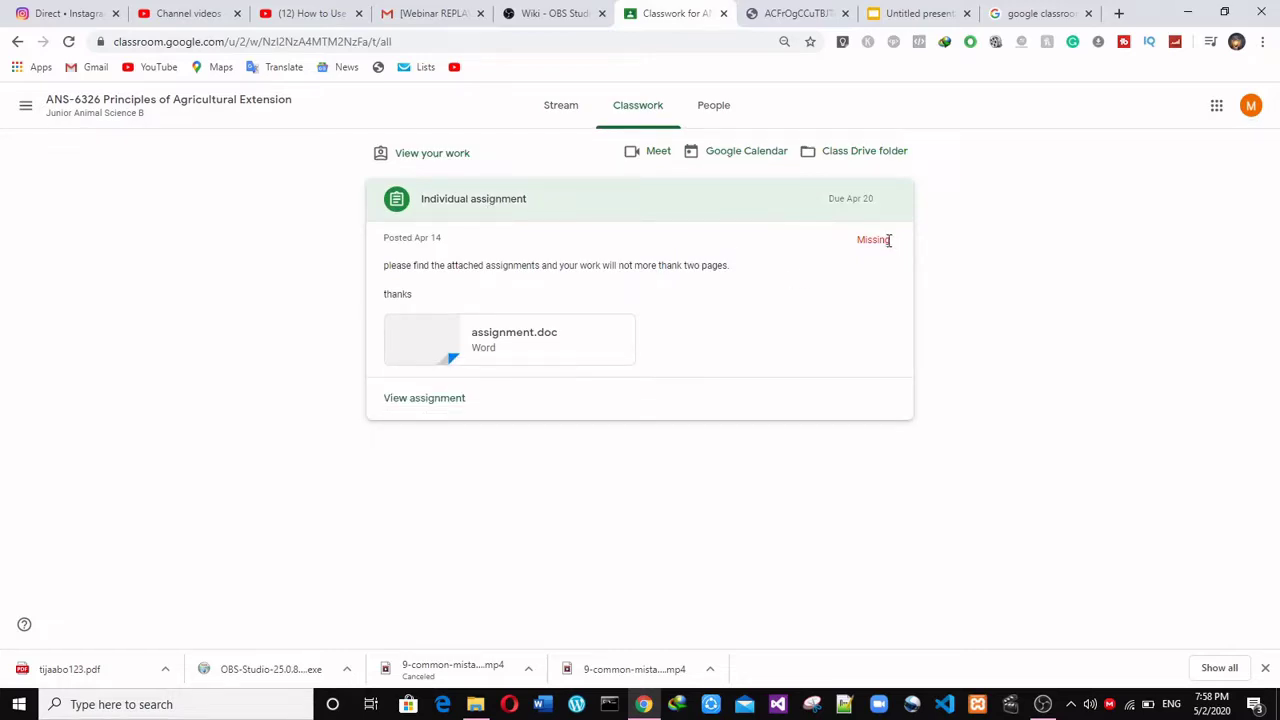
drag(886, 241, 831, 240)
click(890, 236)
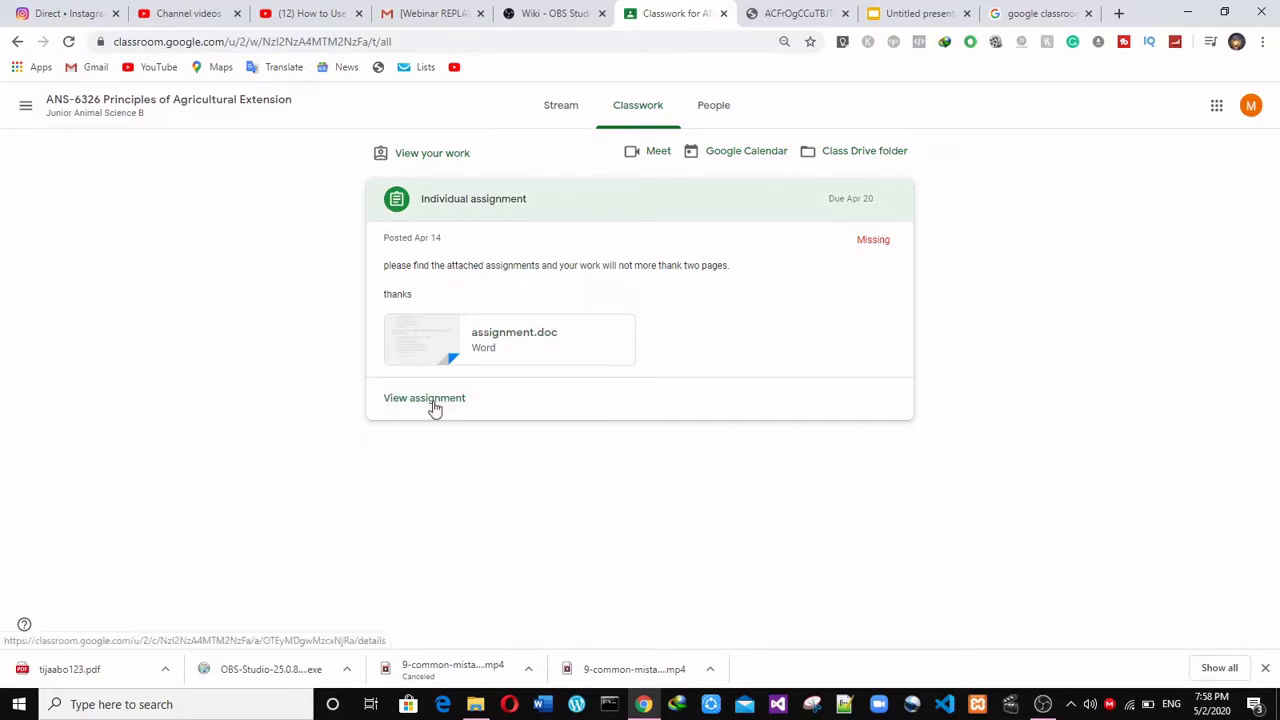
click(433, 401)
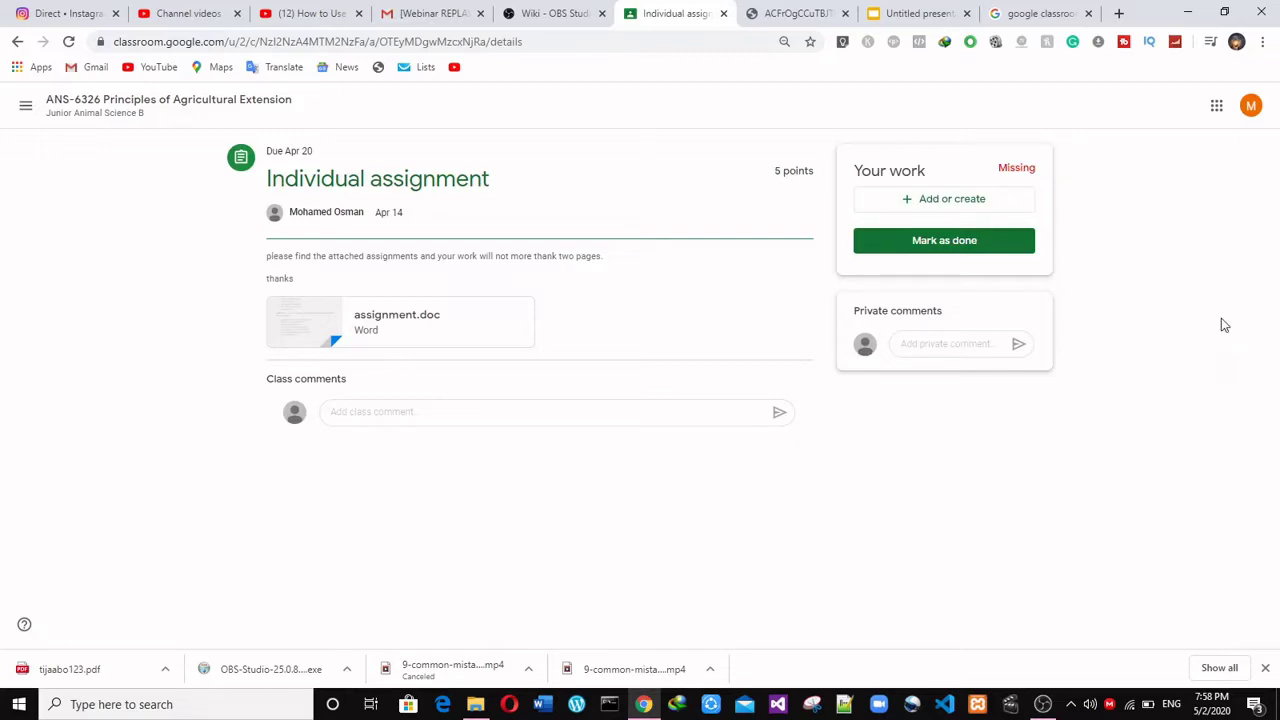
Step: Attach tijaabo123.pdf from the DBMS folder on the Desktop to the Individual assignment by uploading it from the device
click(958, 205)
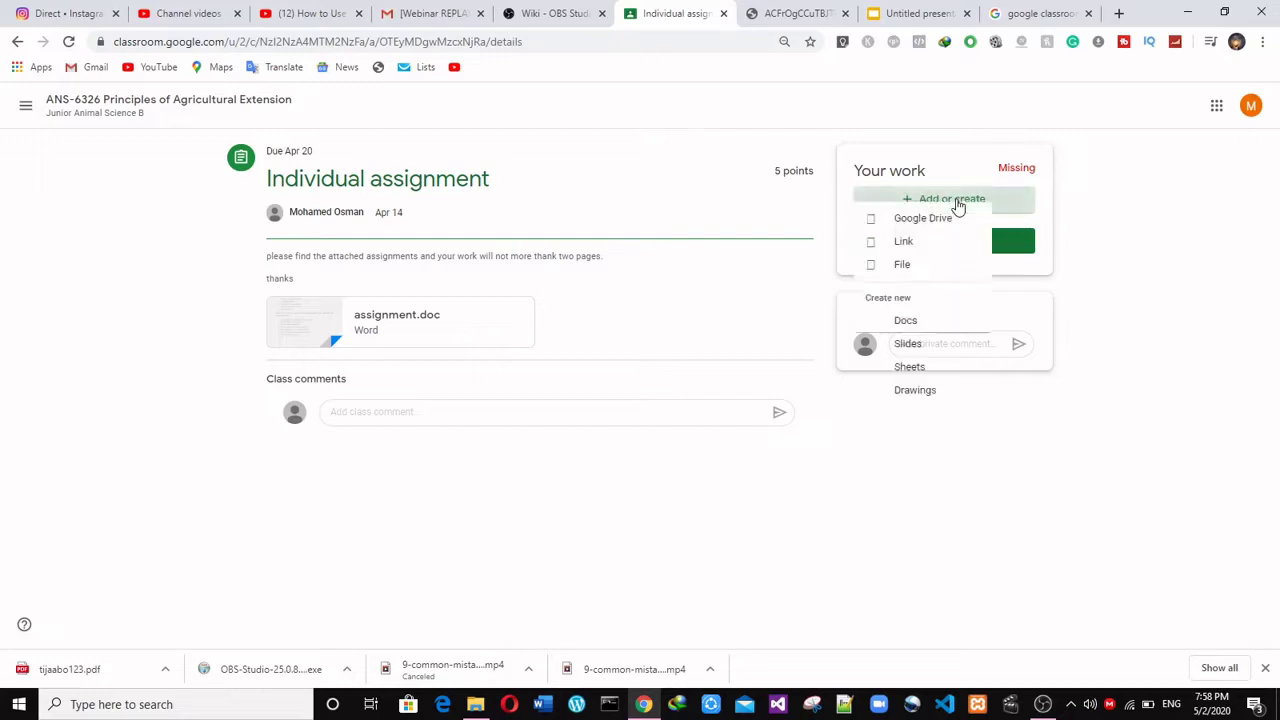
click(897, 278)
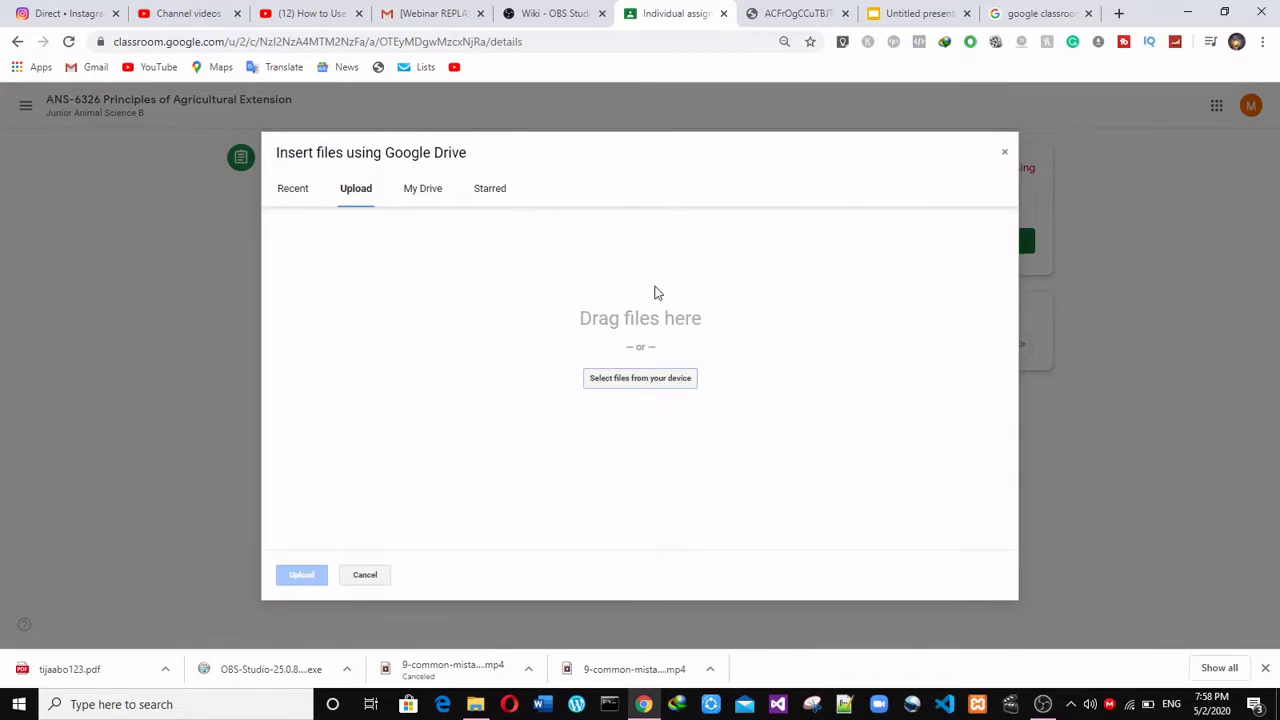
click(651, 380)
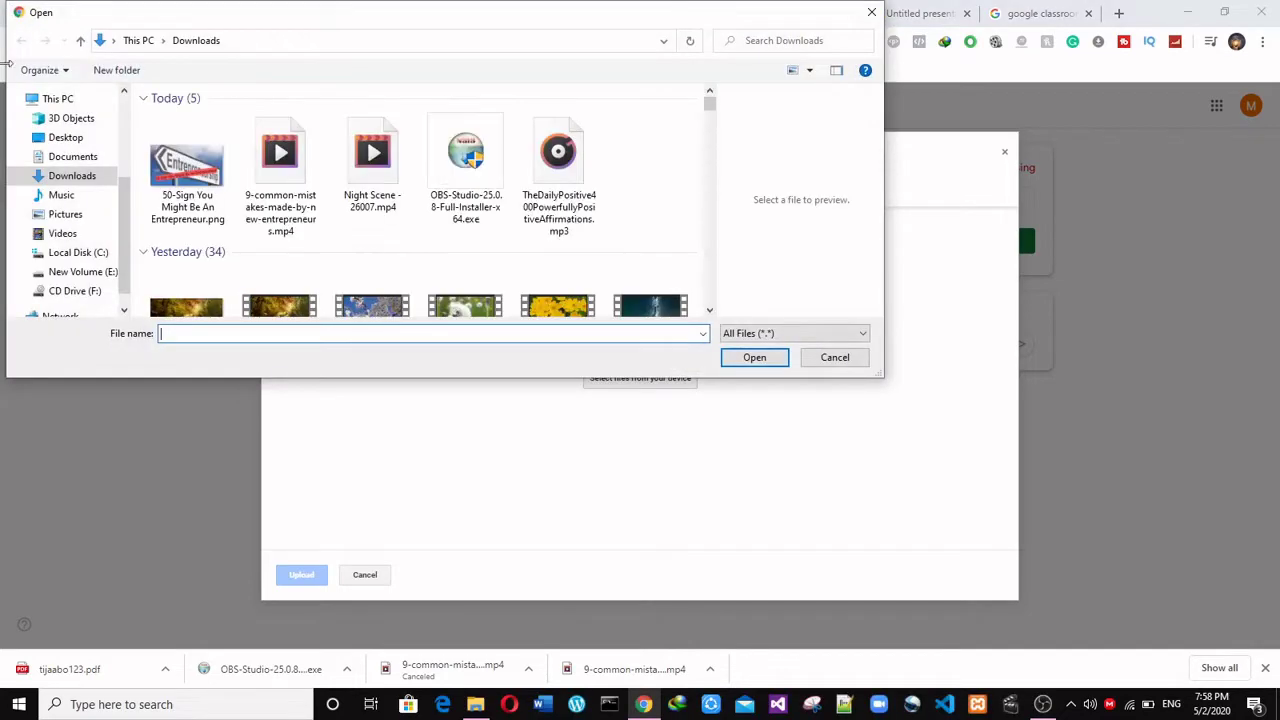
click(88, 138)
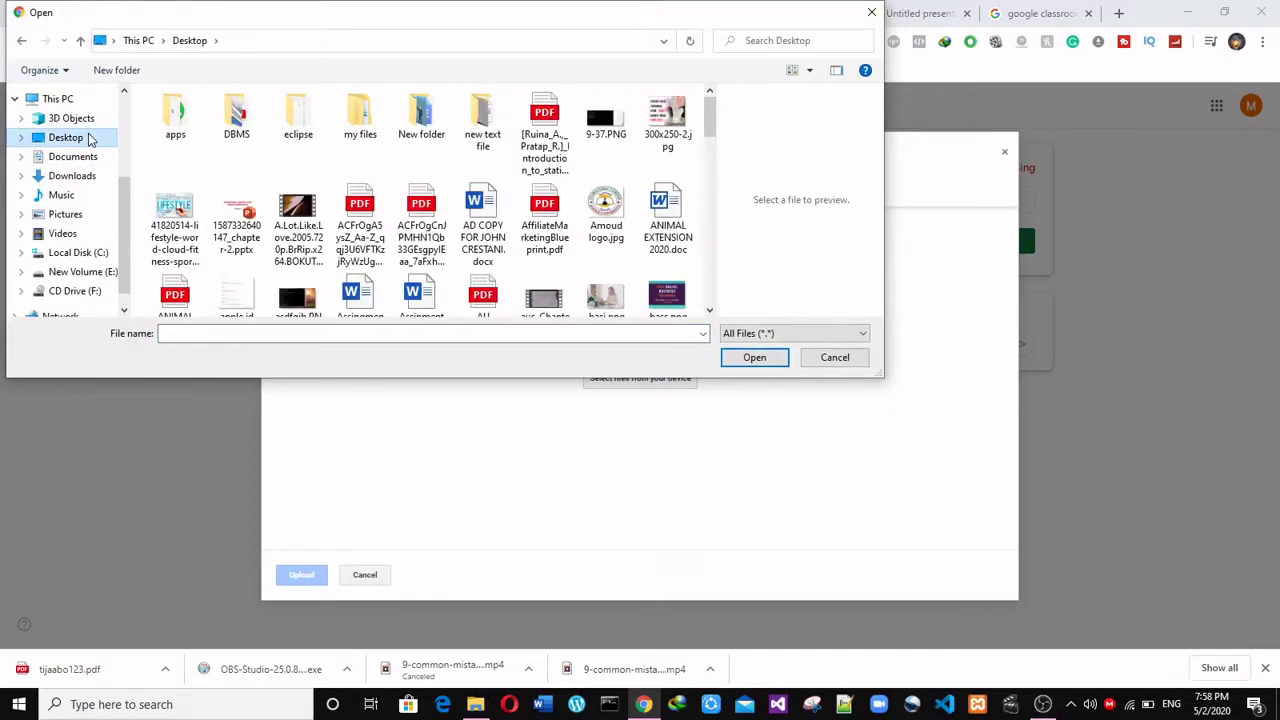
double_click(238, 135)
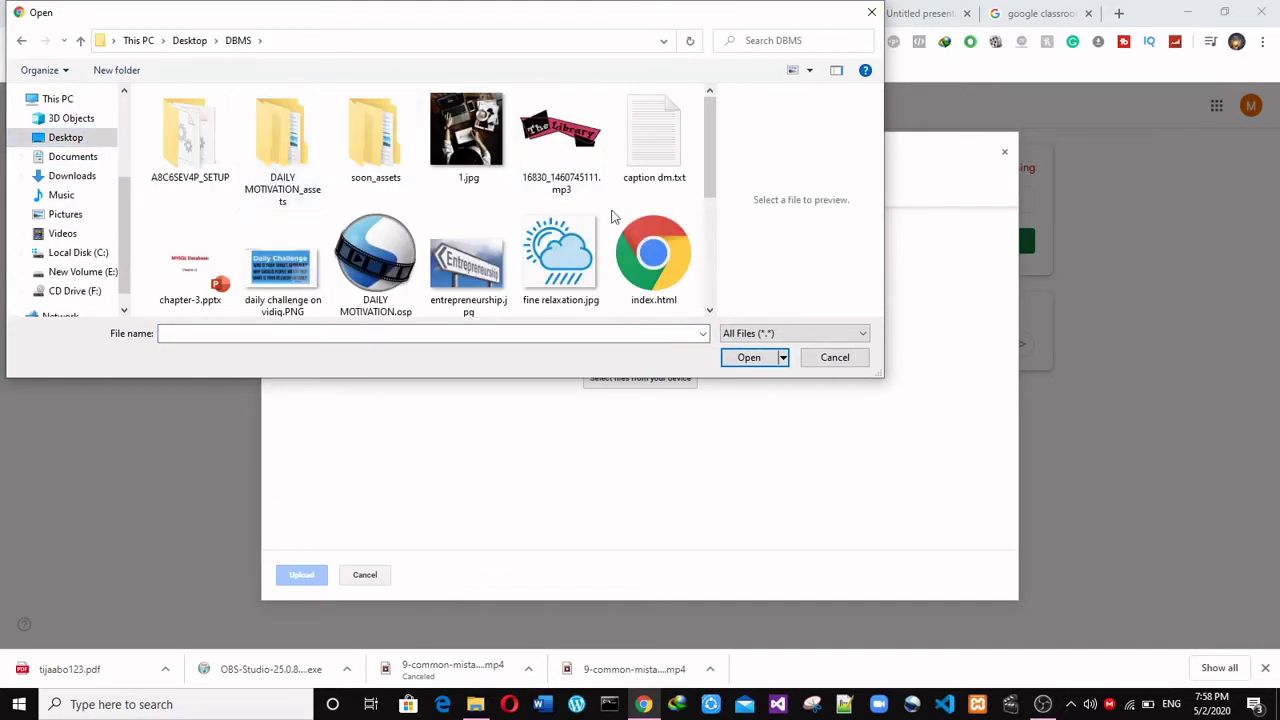
drag(711, 184, 723, 271)
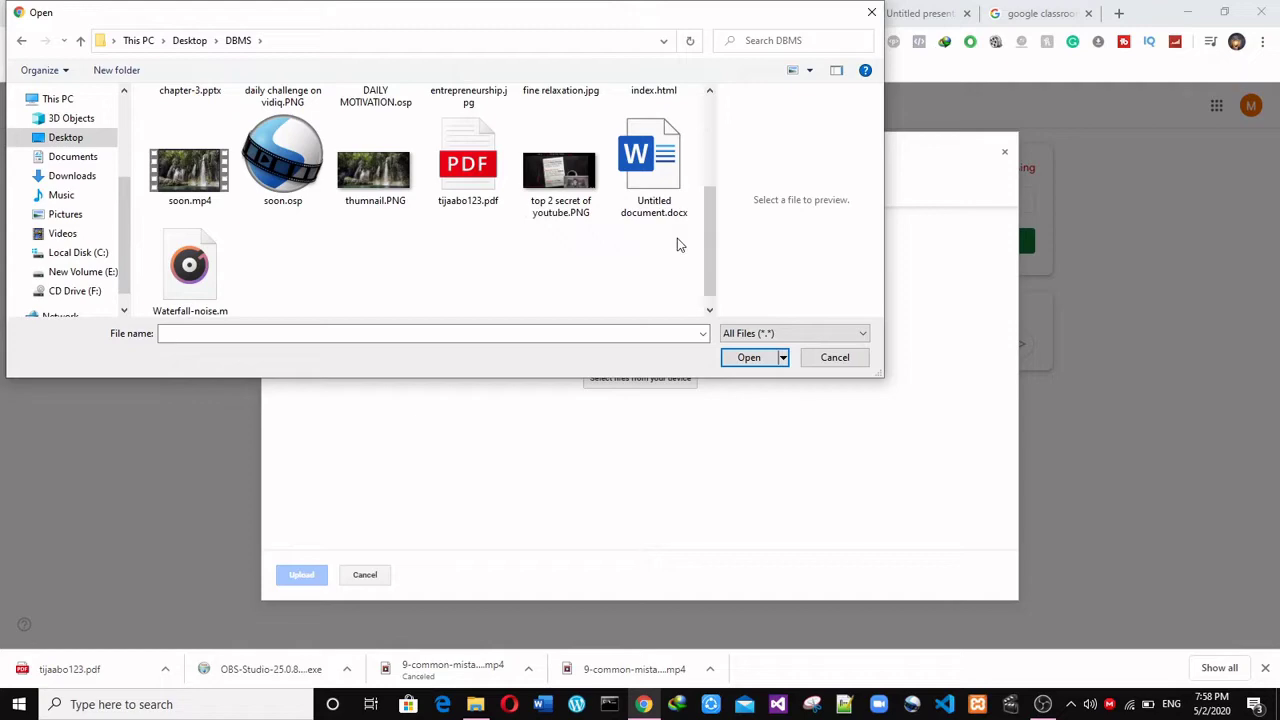
click(497, 209)
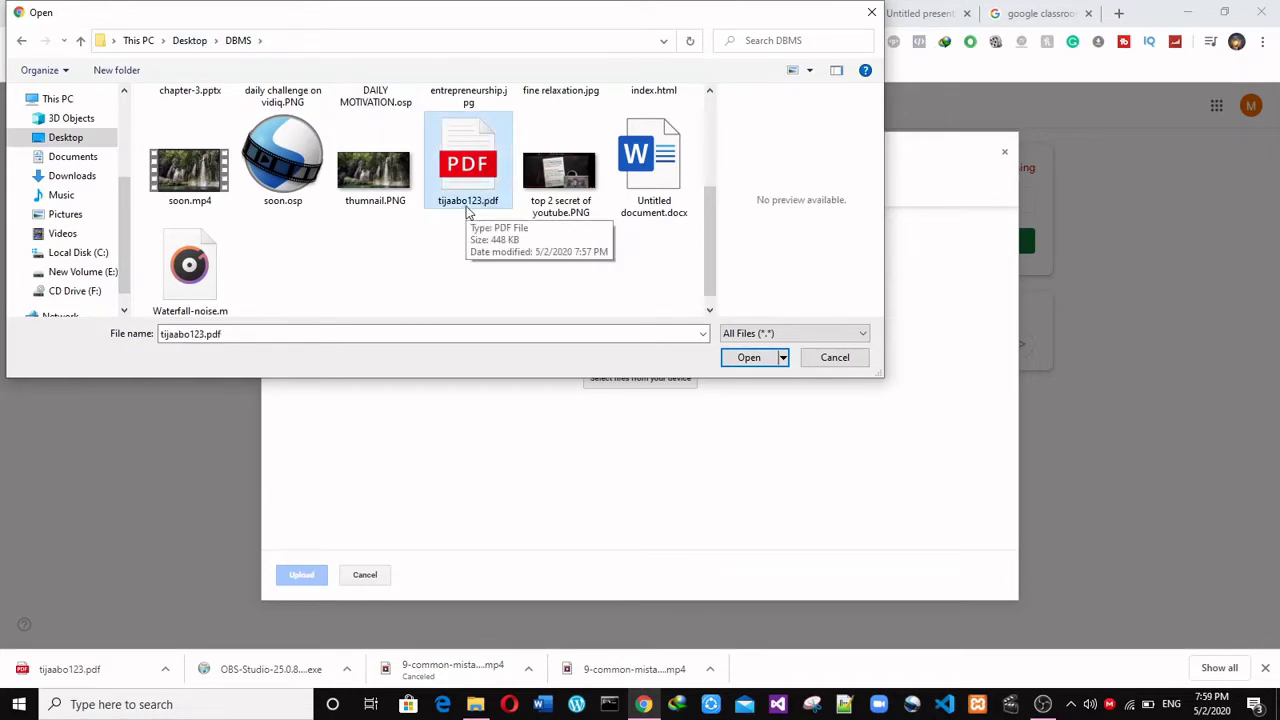
click(468, 206)
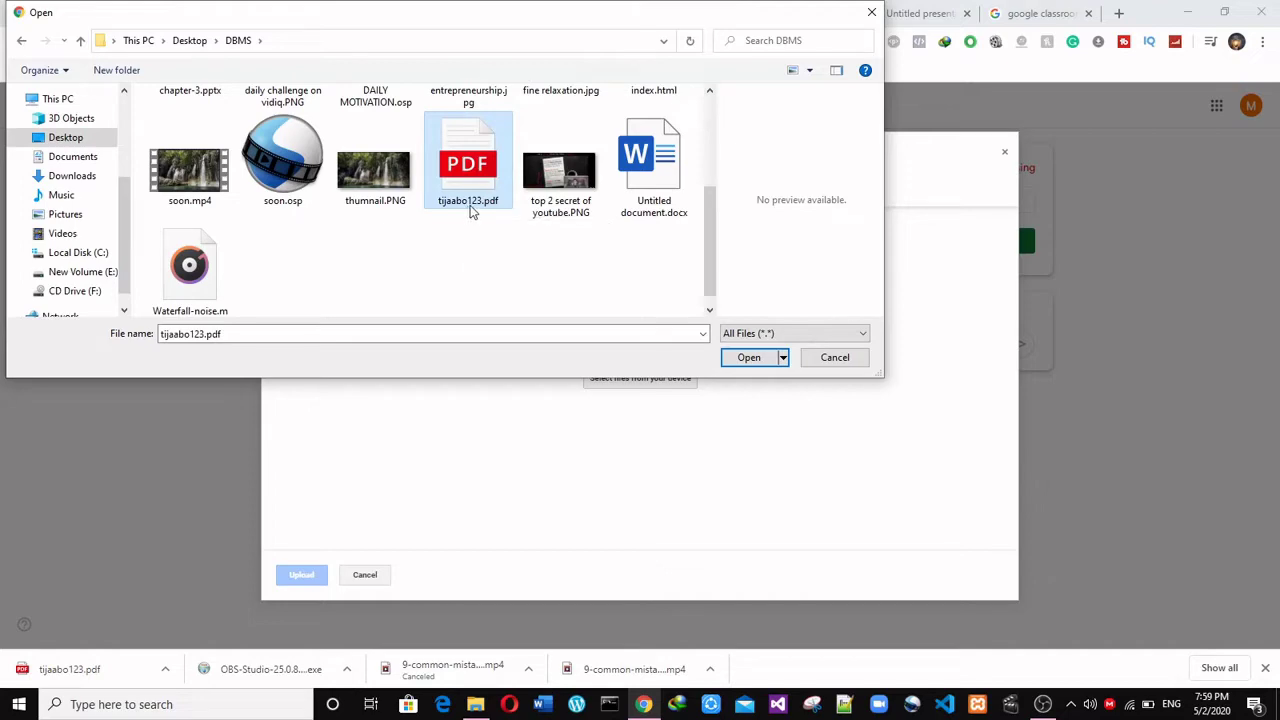
click(750, 358)
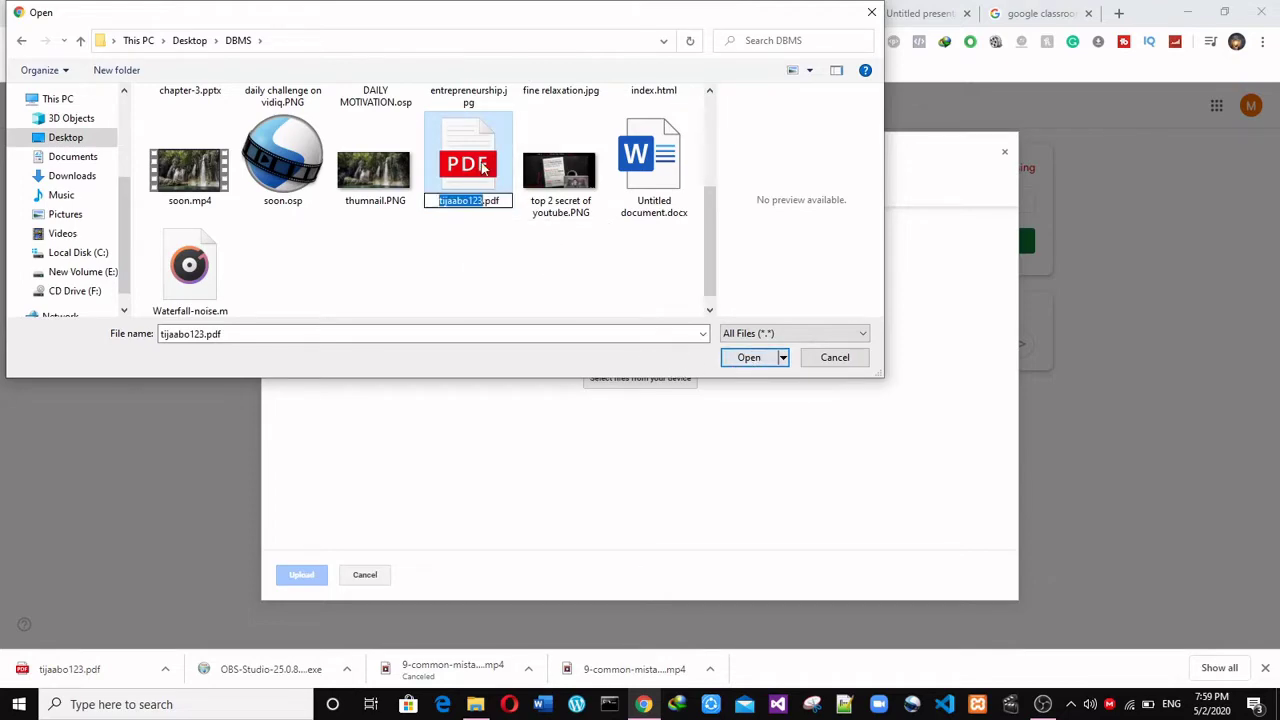
click(749, 358)
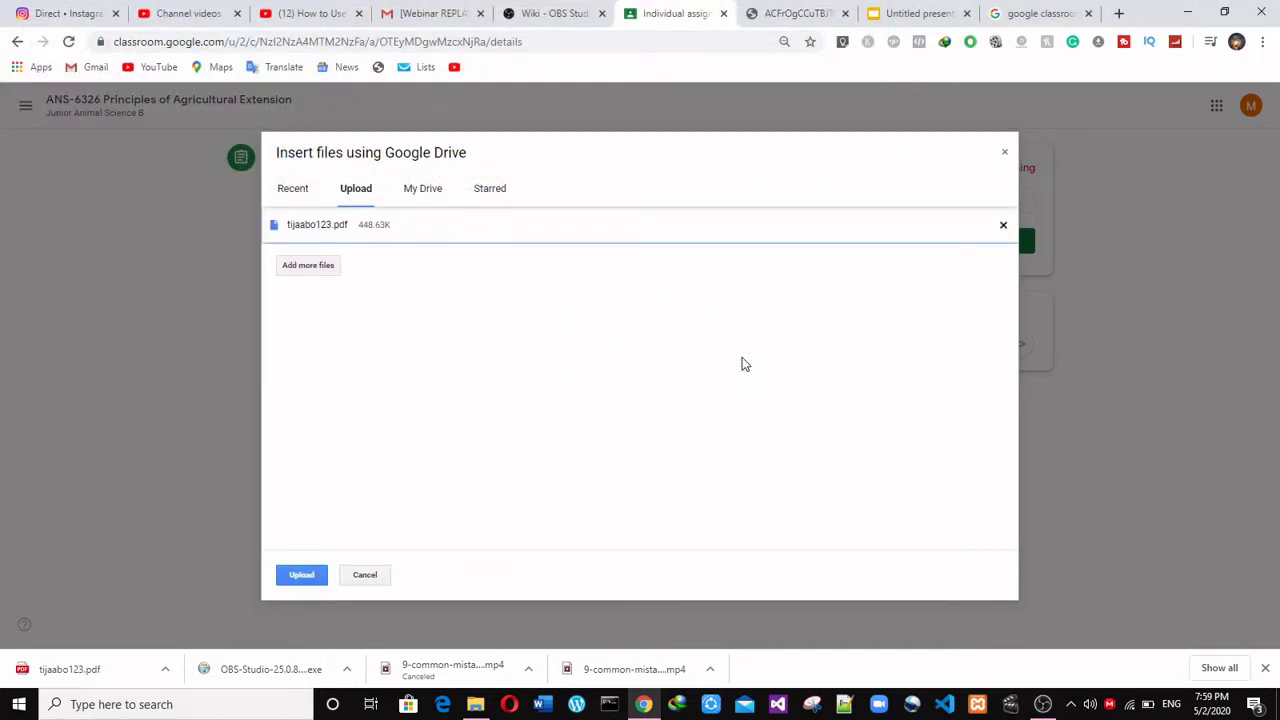
click(297, 578)
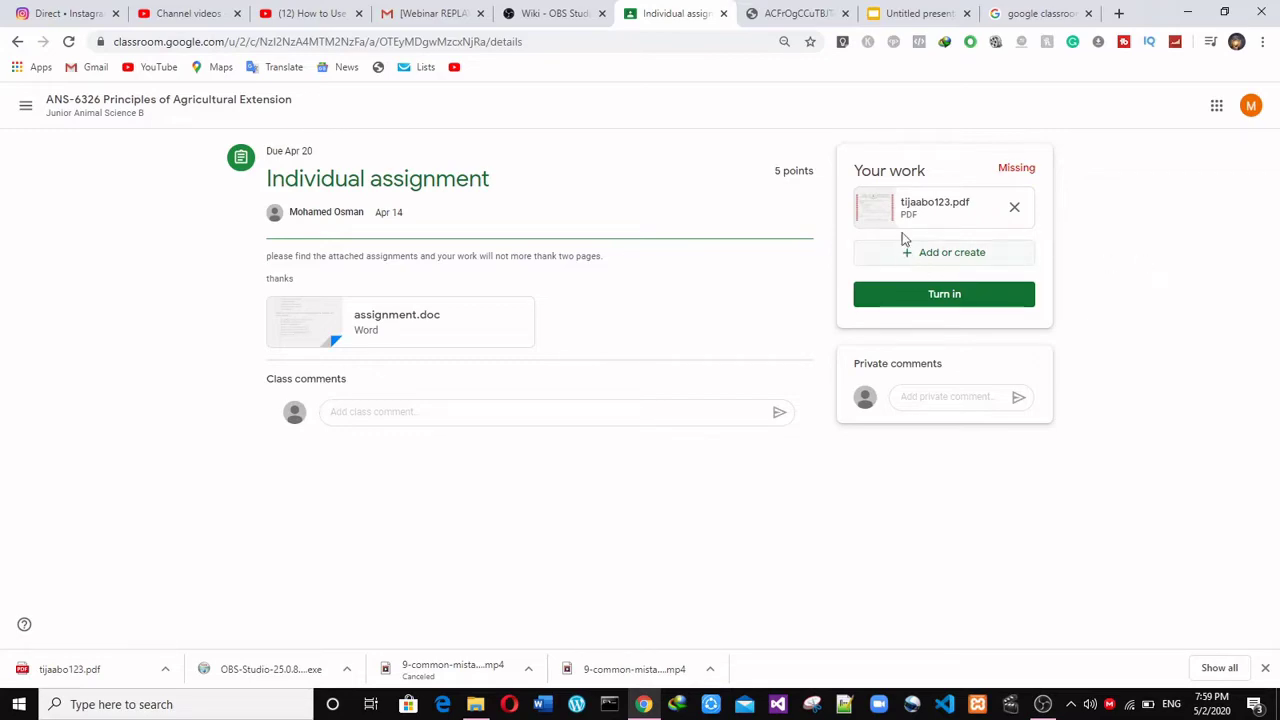
Step: Preview the attached tijaabo123.pdf to check its contents and return to the assignment page
click(950, 206)
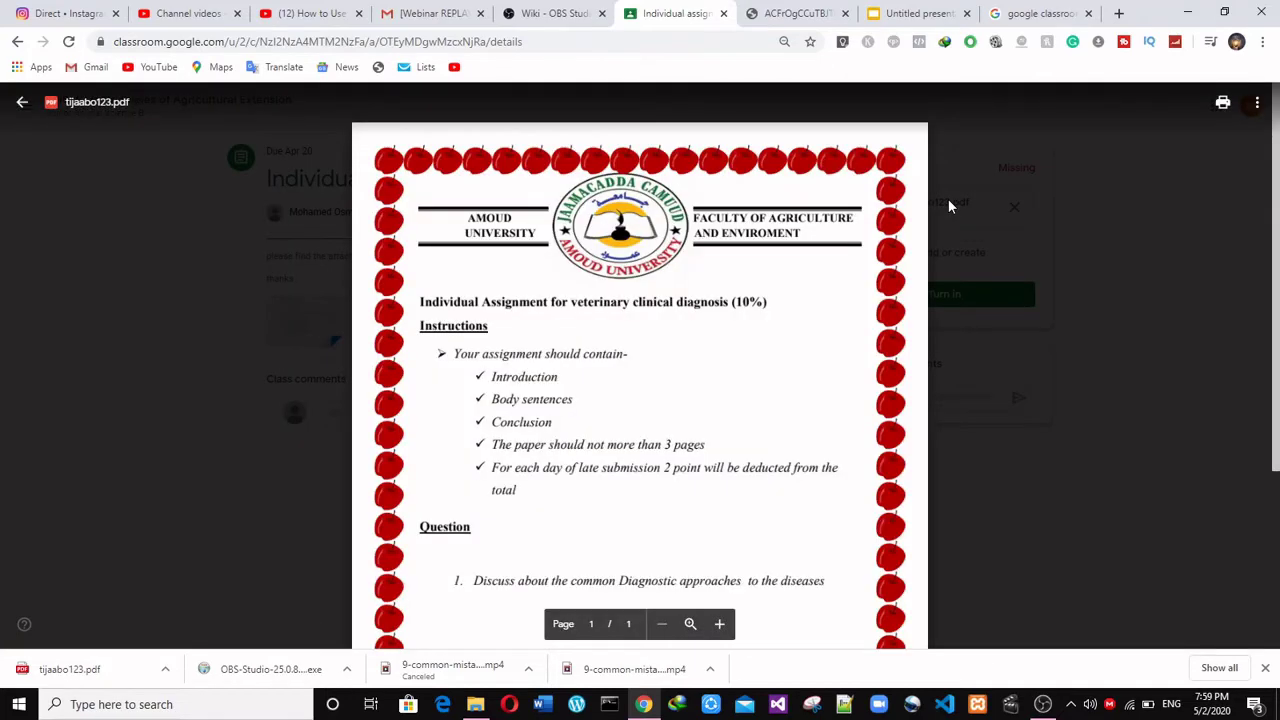
key(Escape)
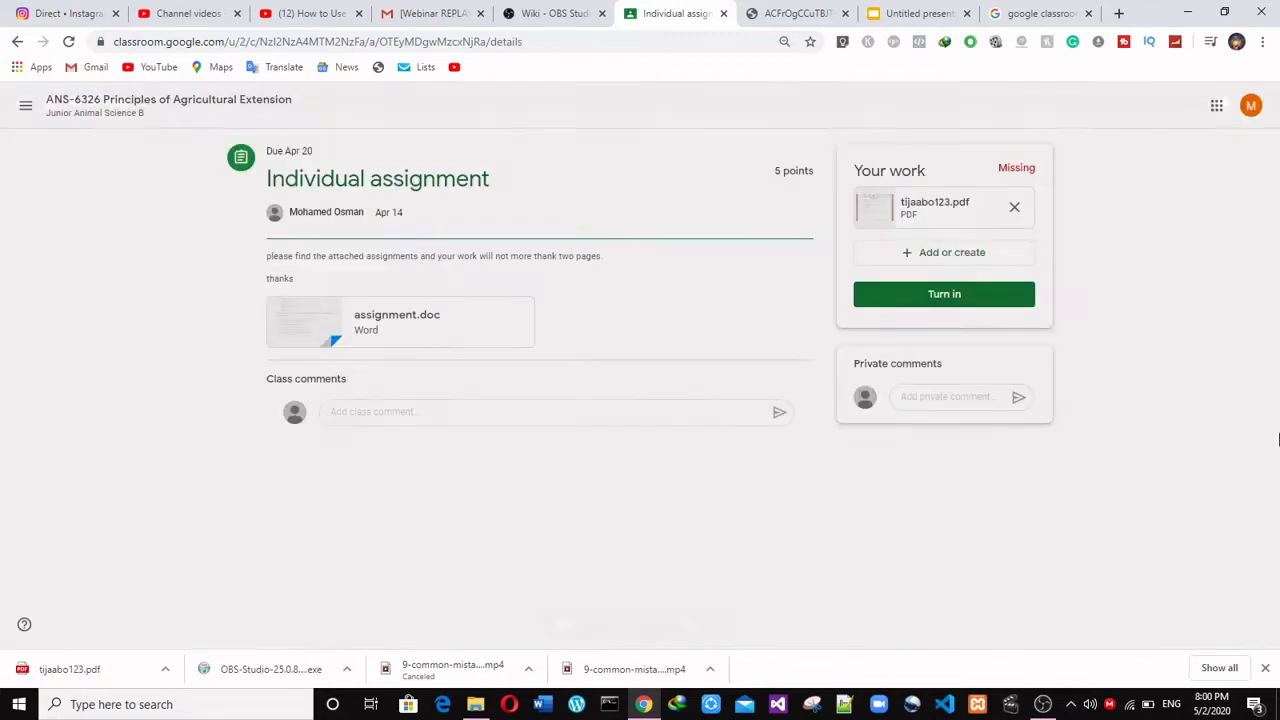
click(957, 202)
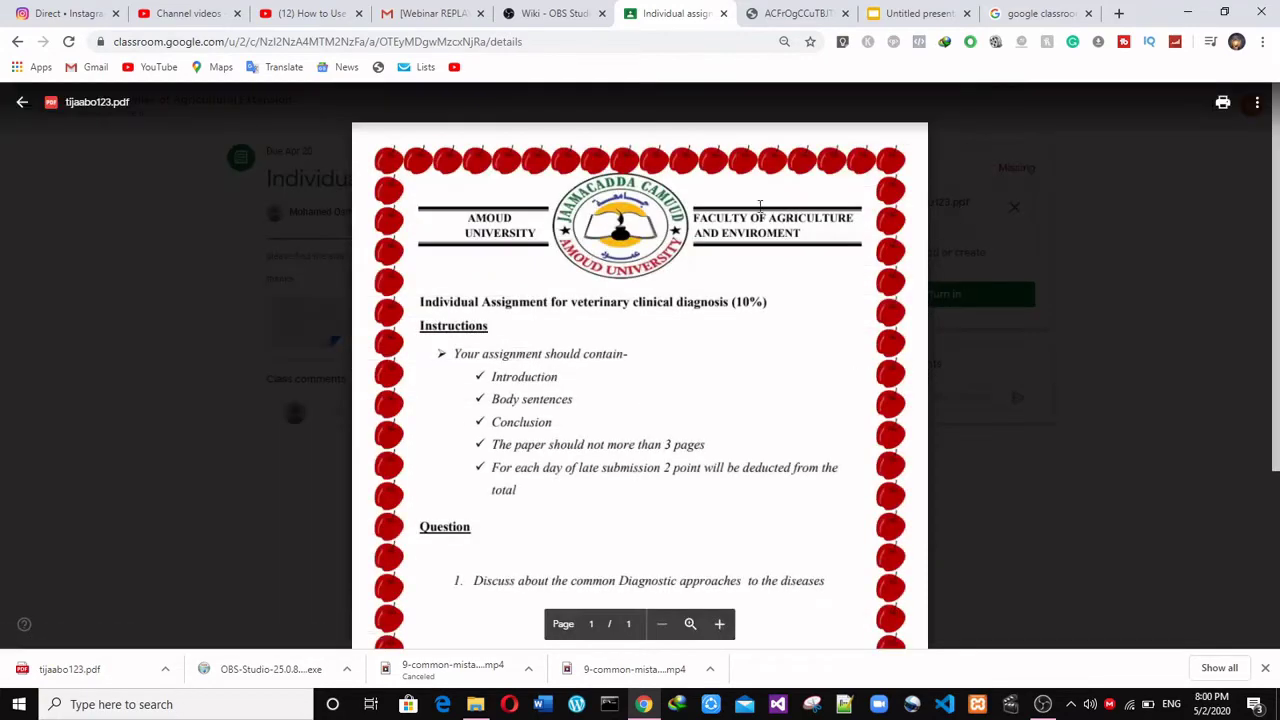
mouse_move(1277, 125)
mouse_down()
mouse_move(1277, 305)
mouse_move(1278, 125)
mouse_up()
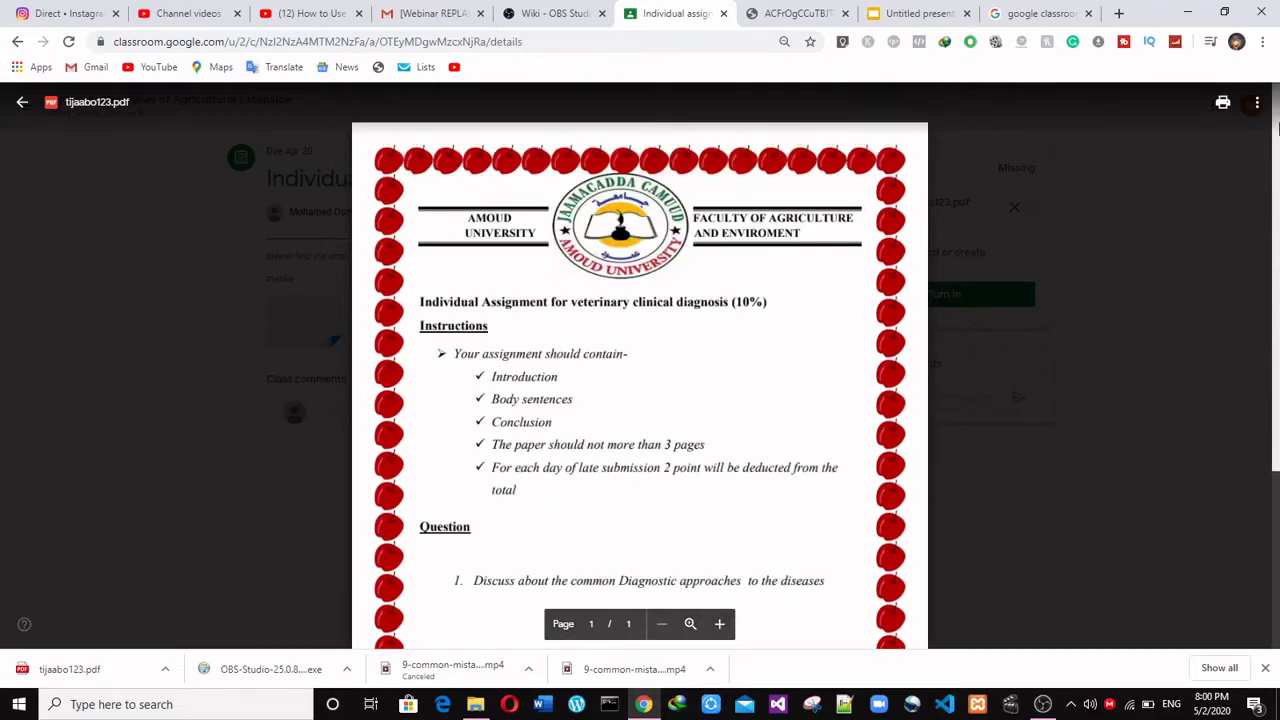
click(1118, 207)
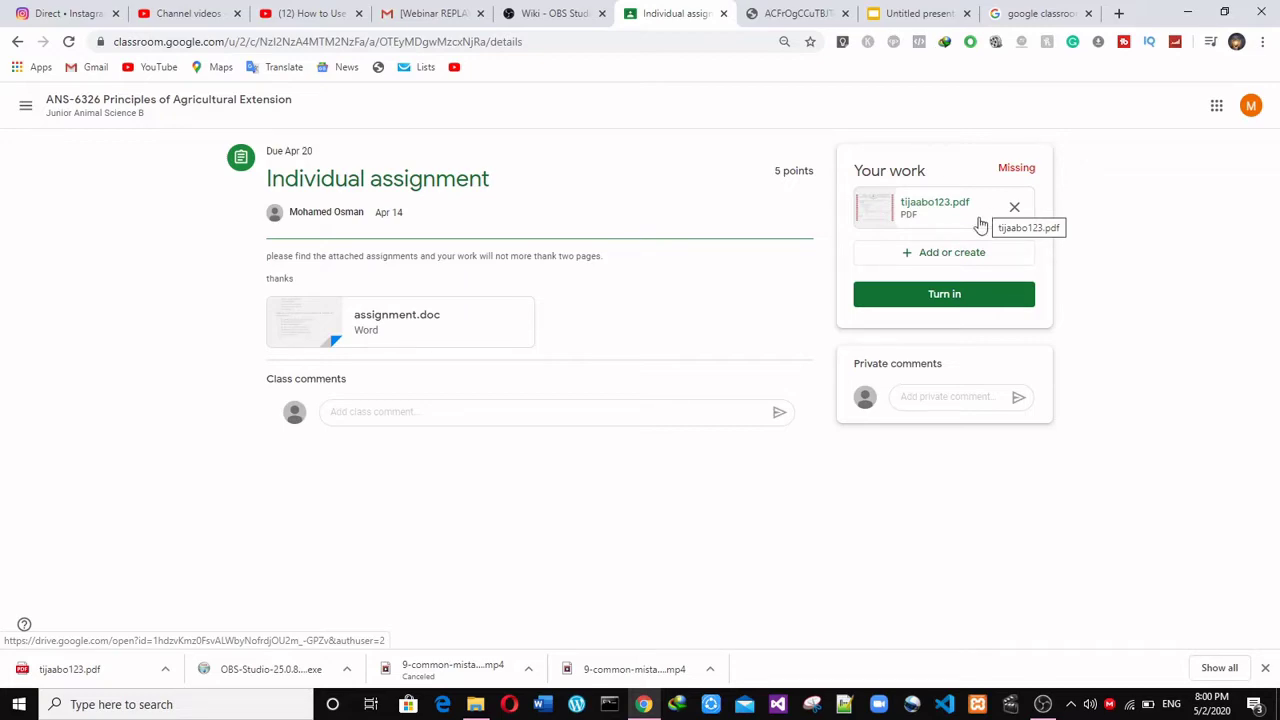
Step: Turn in the Individual assignment with the attached tijaabo123.pdf and confirm the submission
click(967, 302)
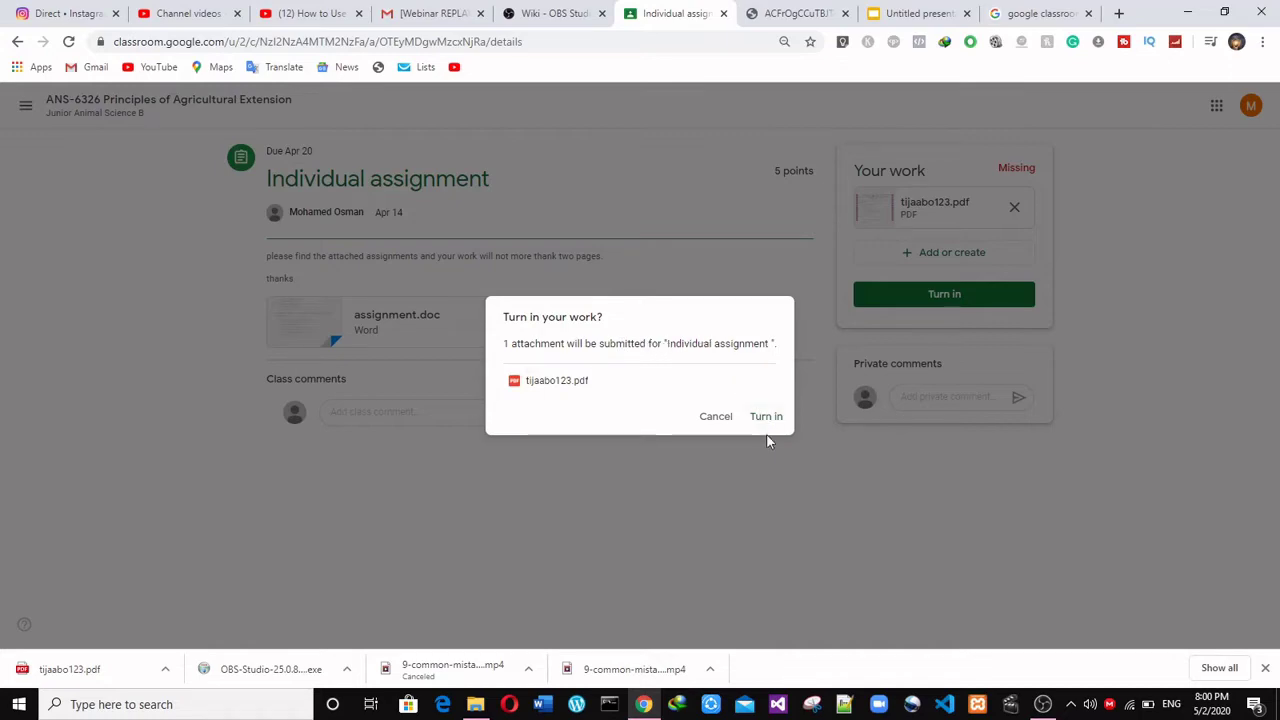
click(766, 418)
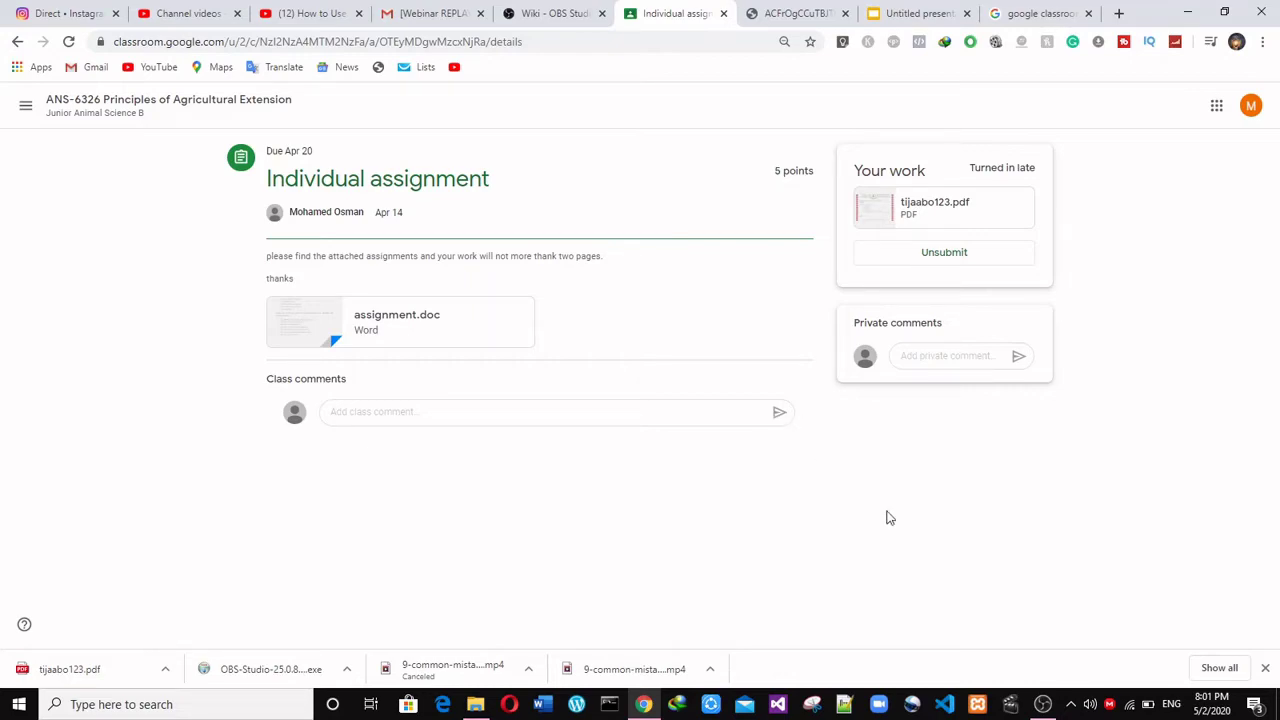
Step: Unsubmit the Individual assignment and remove the tijaabo123.pdf attachment from the submitted work
click(948, 256)
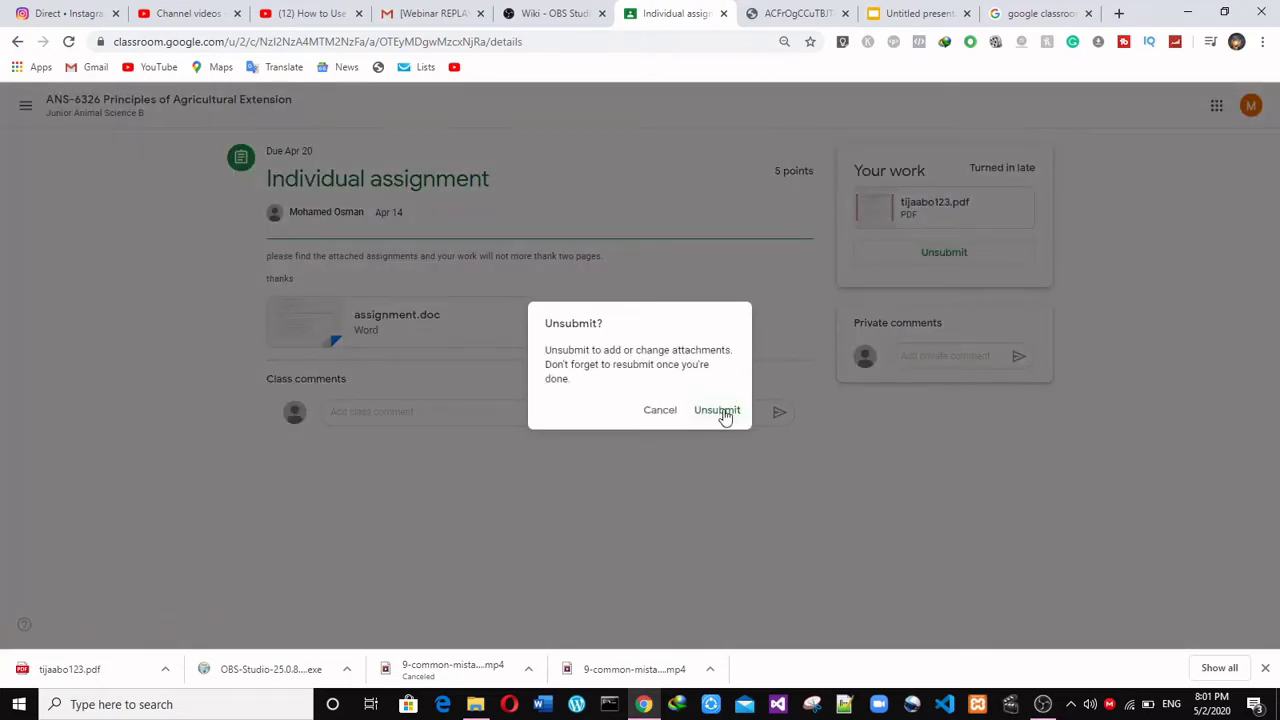
click(725, 414)
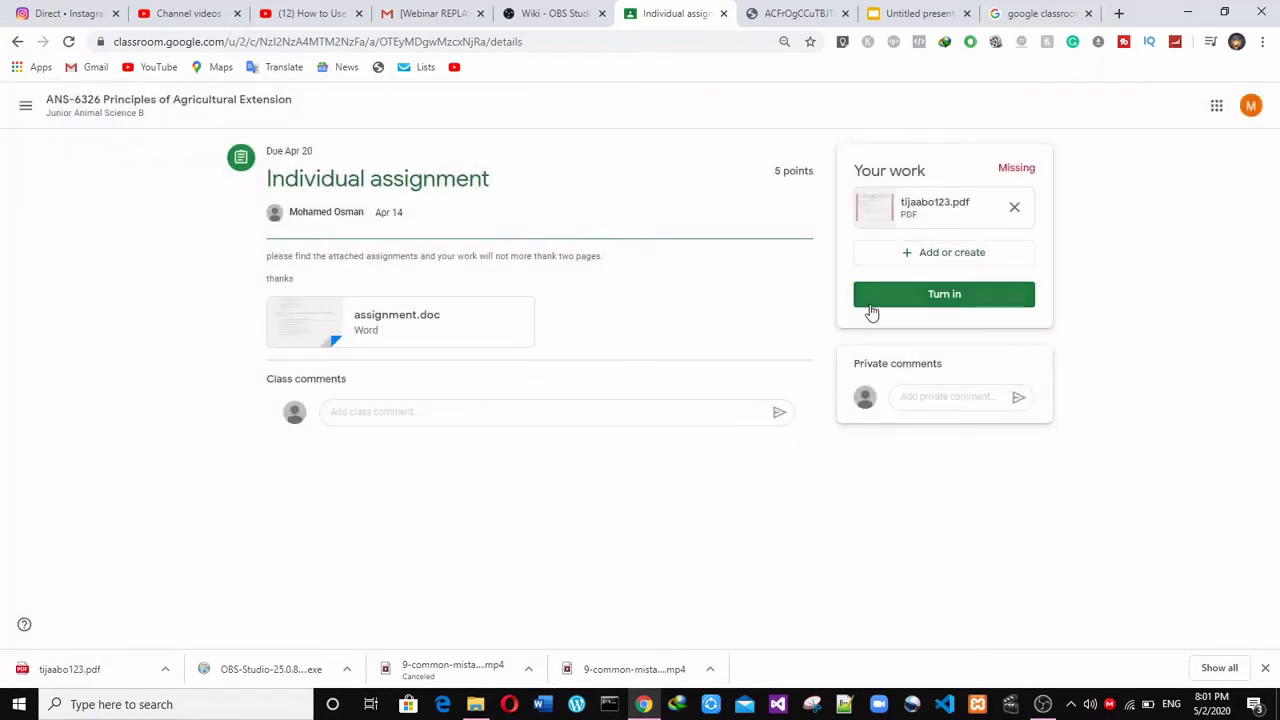
click(1015, 210)
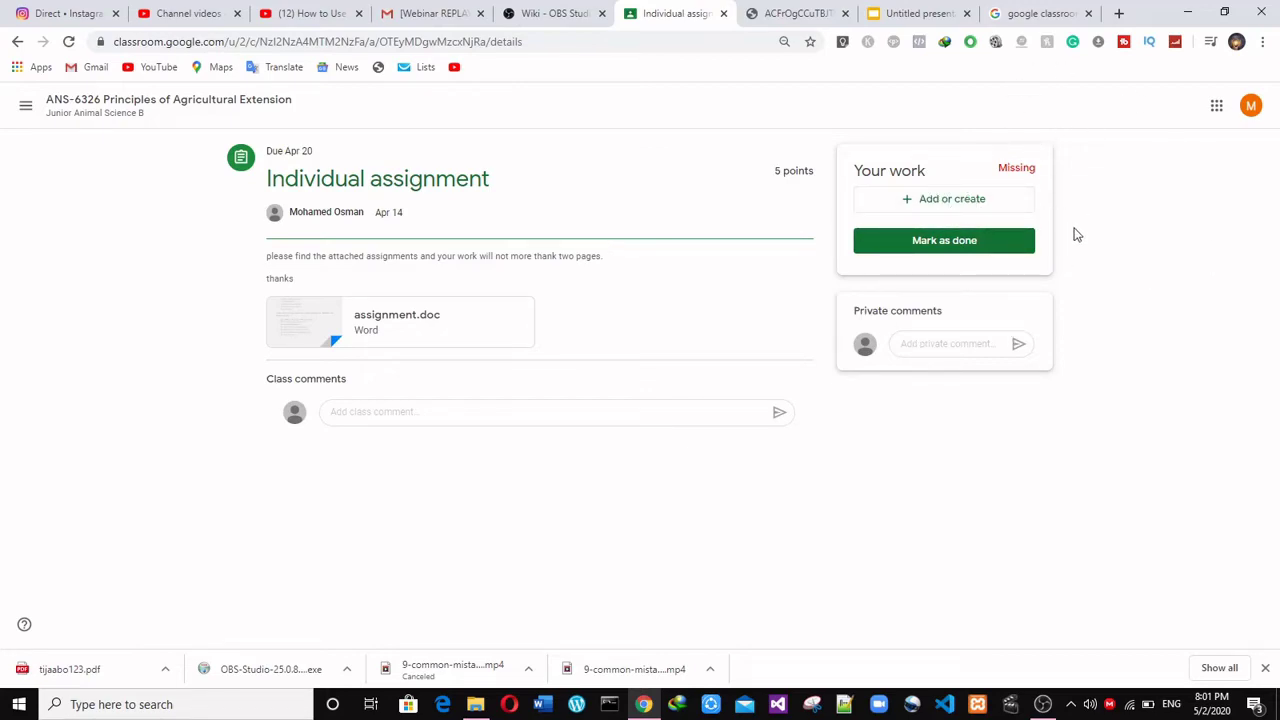
Step: Draft the private comment "teeacher sorry i now mis", clear it without posting, and activate the class comment field
click(958, 351)
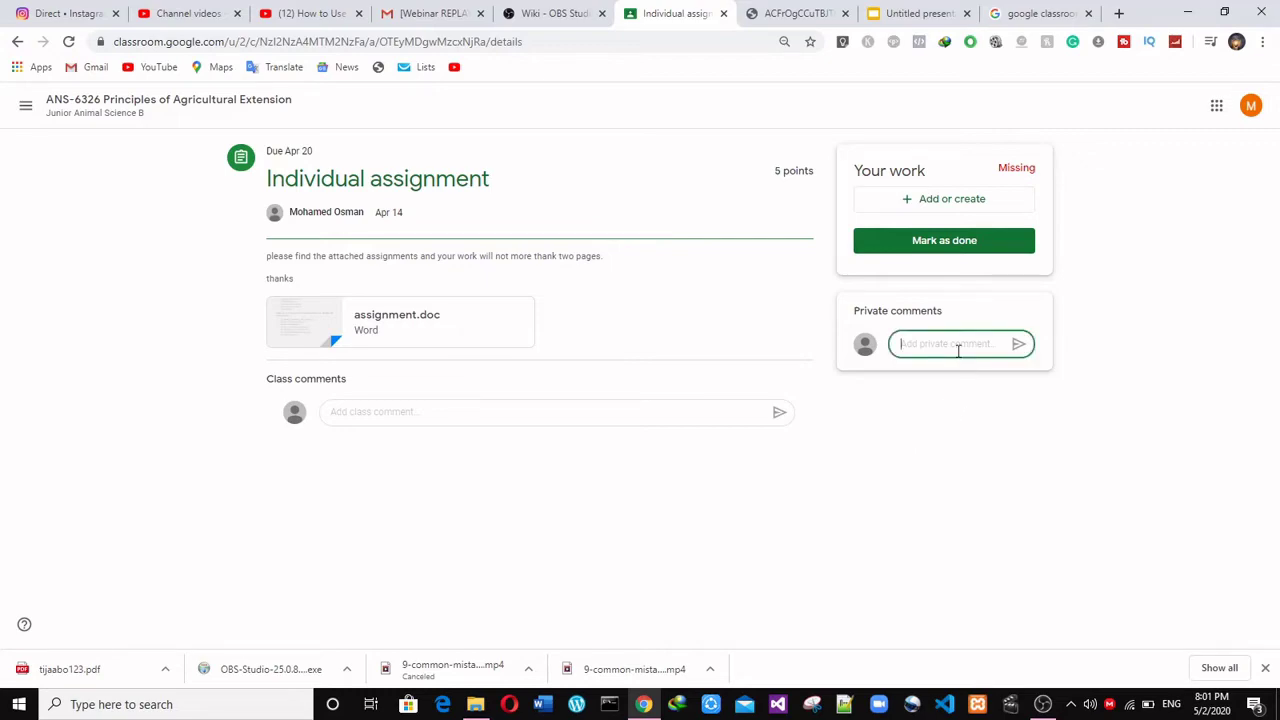
text(teeacher sorry i now mis)
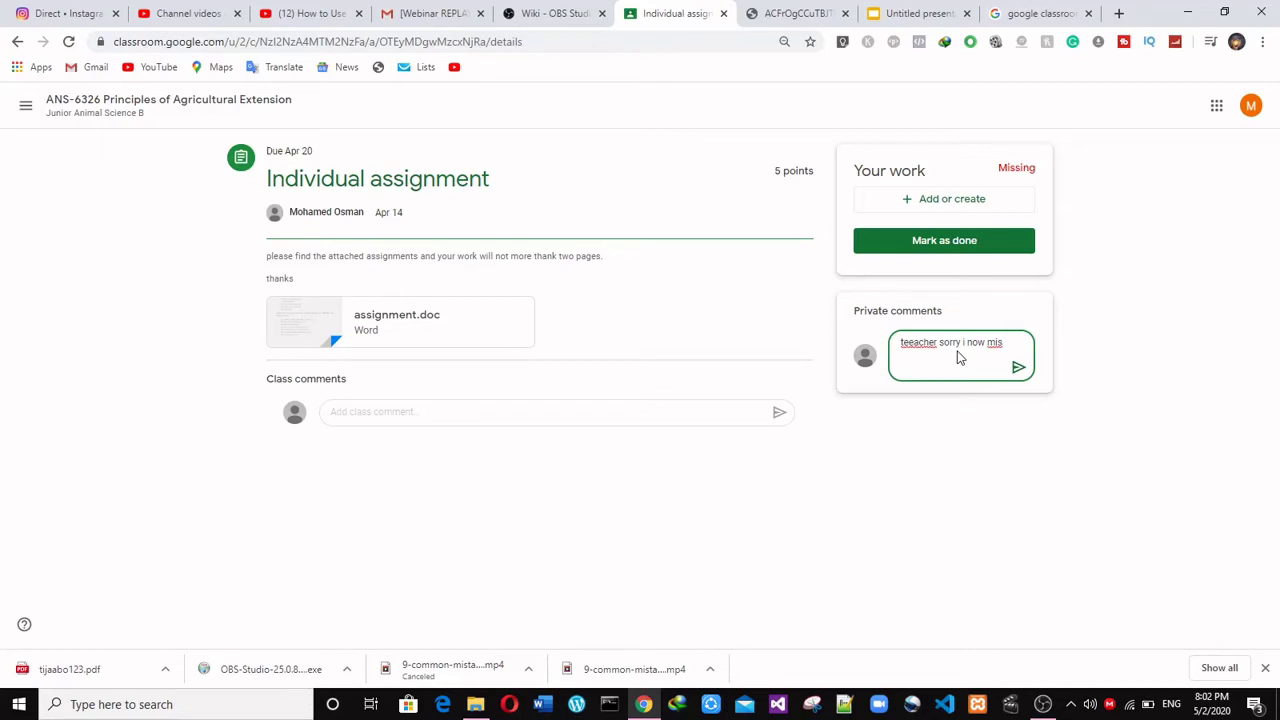
click(940, 311)
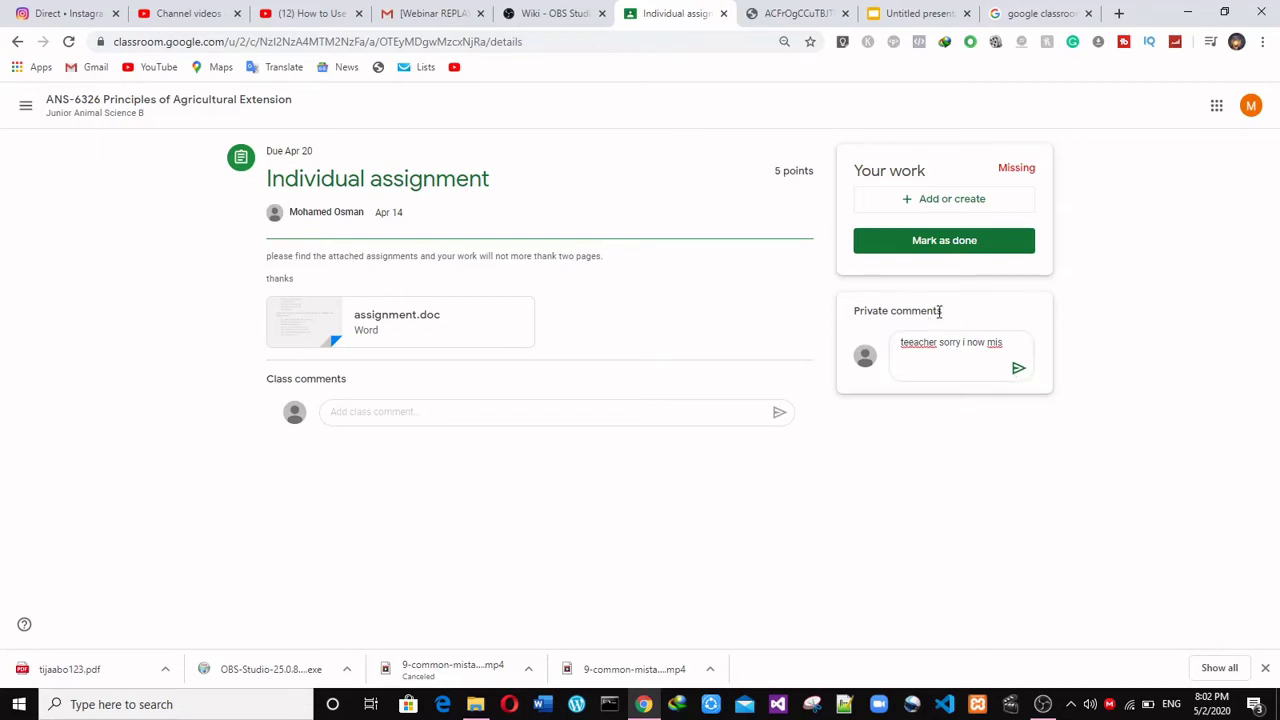
drag(940, 312, 849, 319)
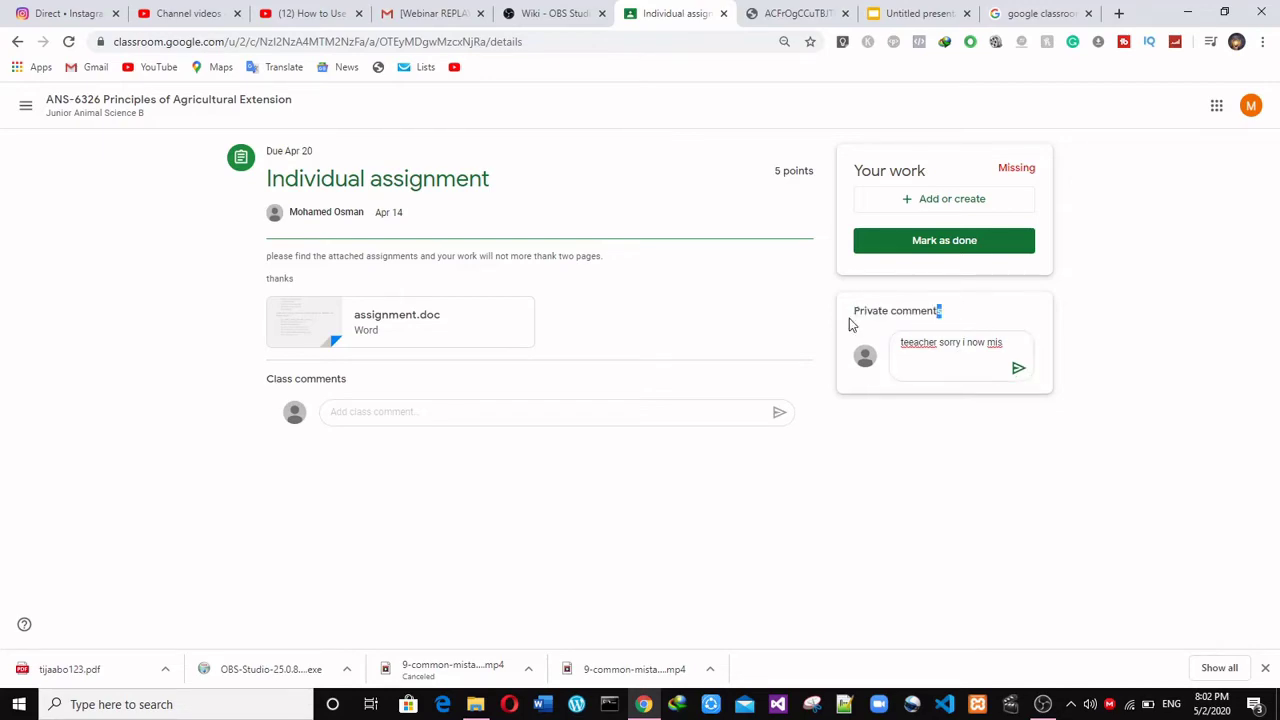
click(921, 345)
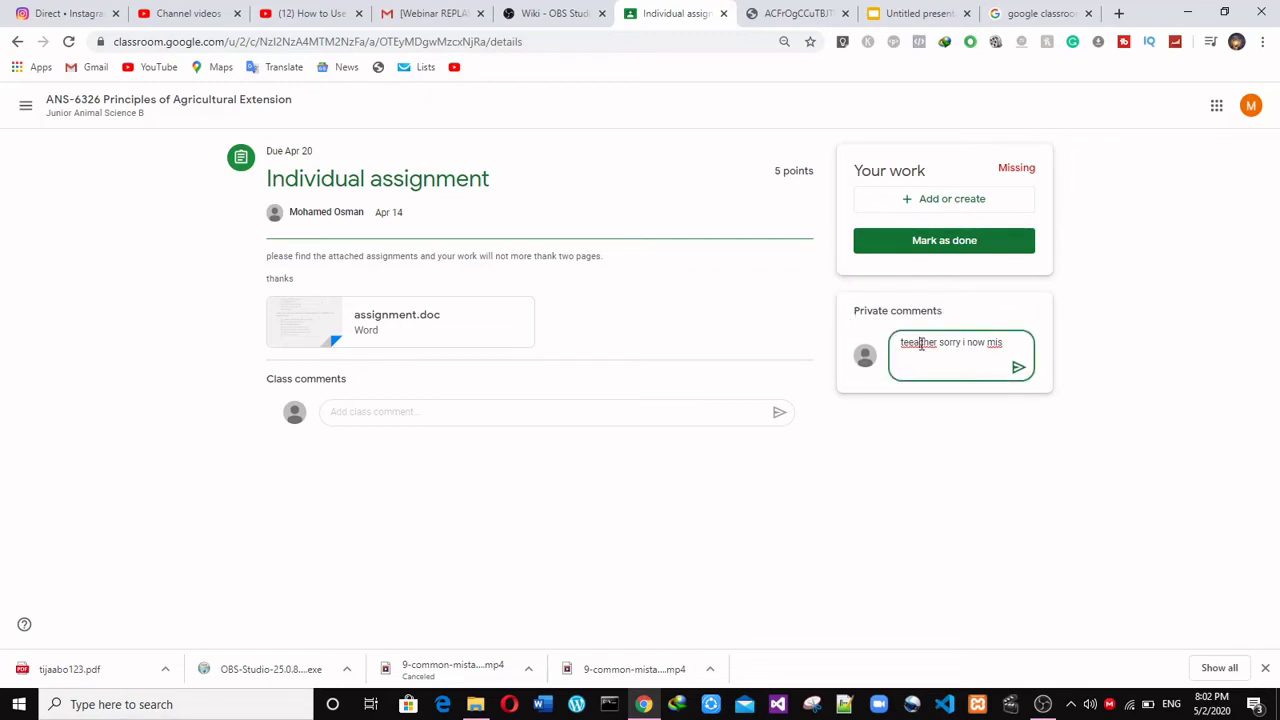
triple_click(921, 345)
key(BackSpace)
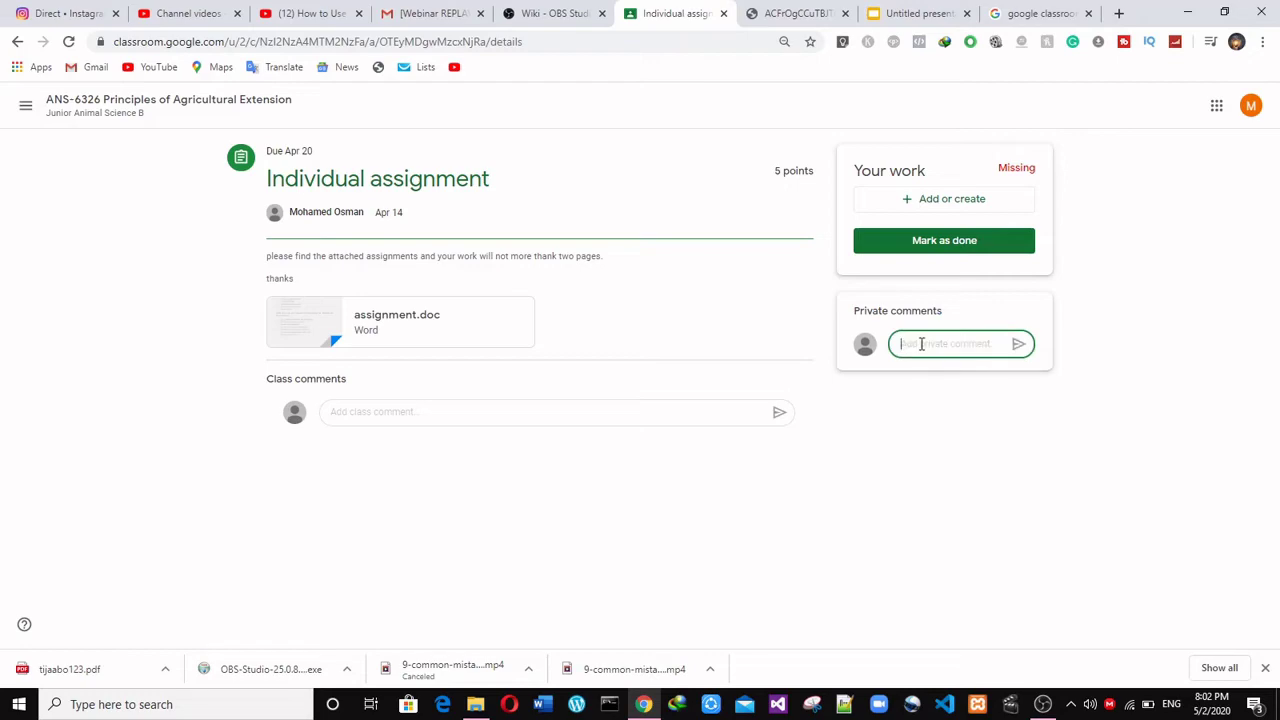
click(594, 407)
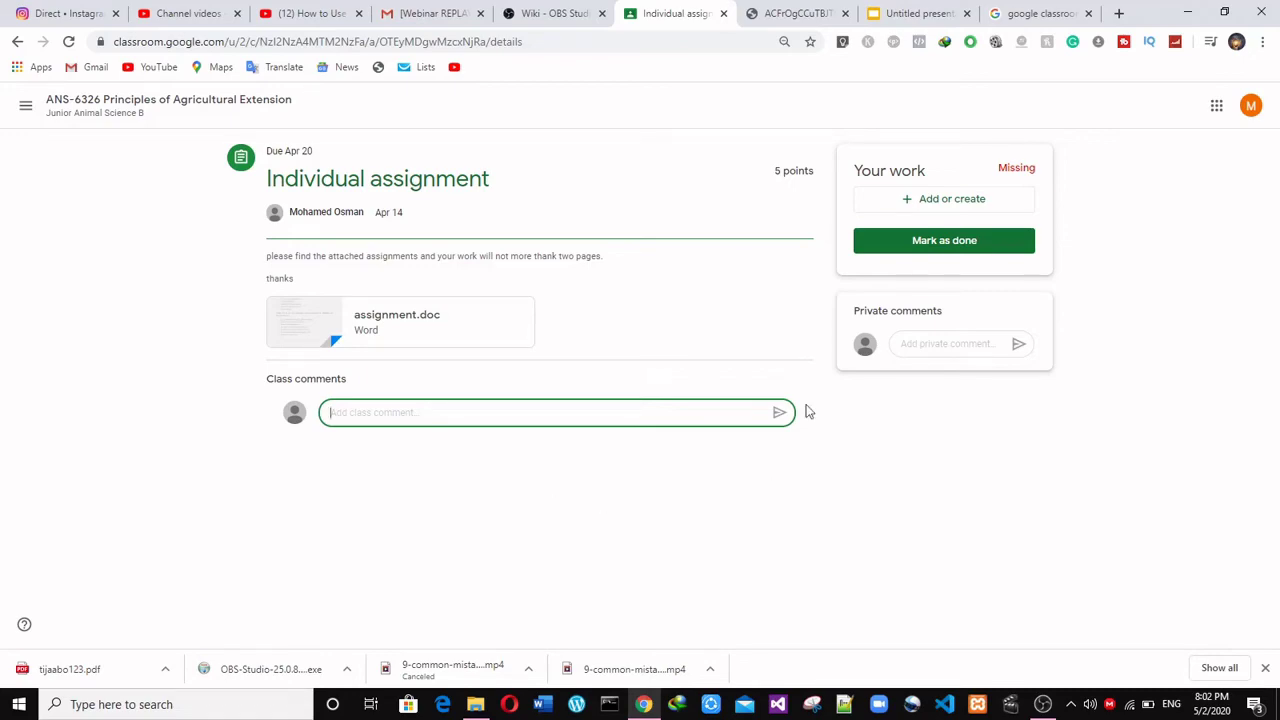
Step: Switch to the Untitled presentation in Google Slides and review the steps for downloading and uploading using Classroom
click(886, 12)
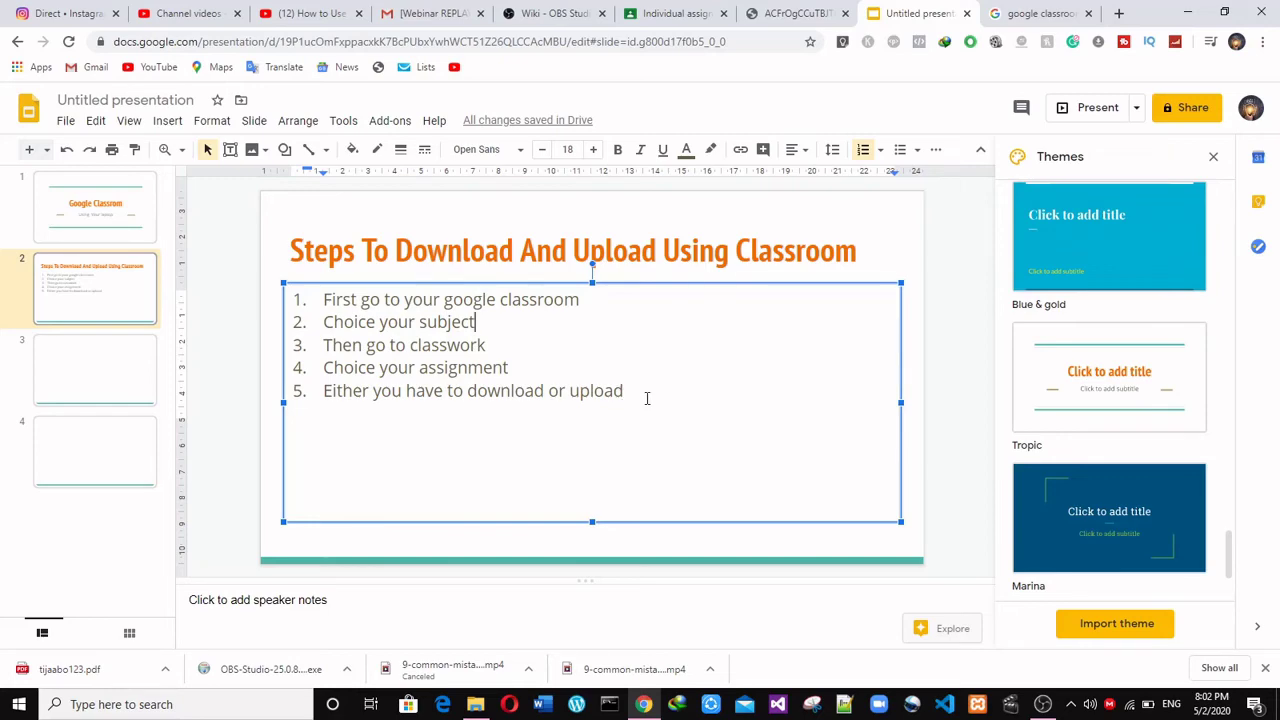
click(648, 397)
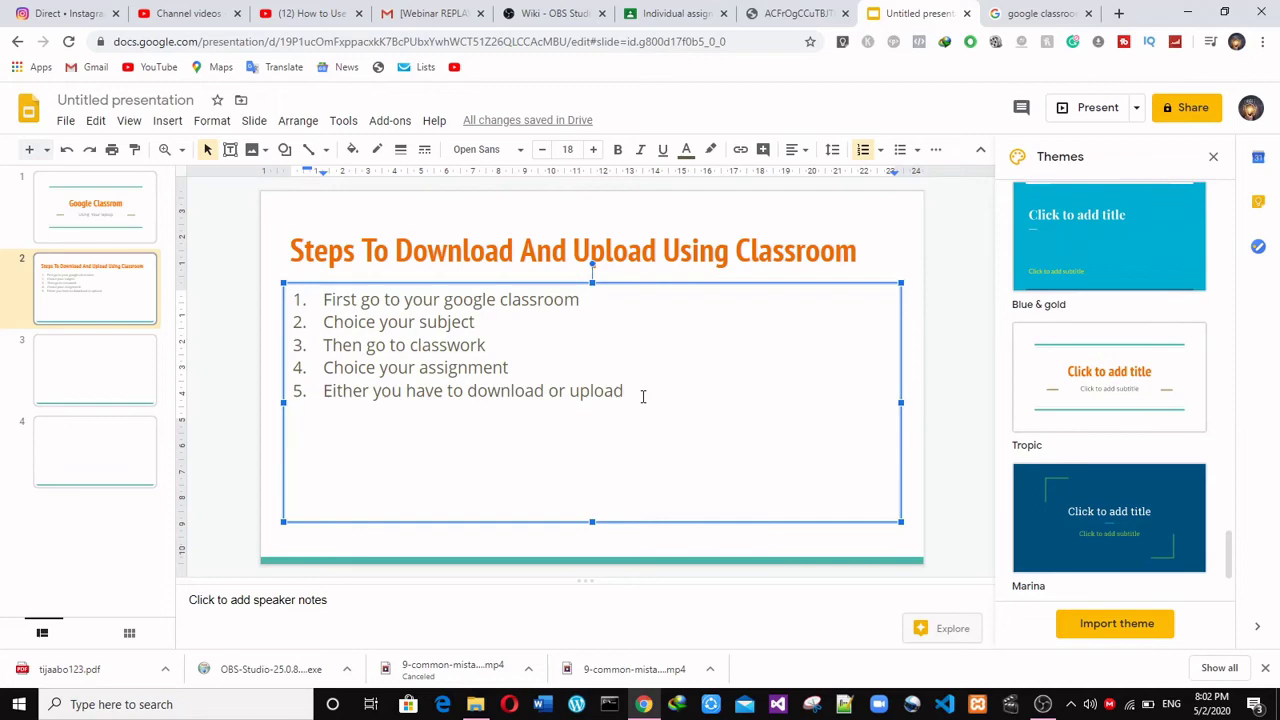